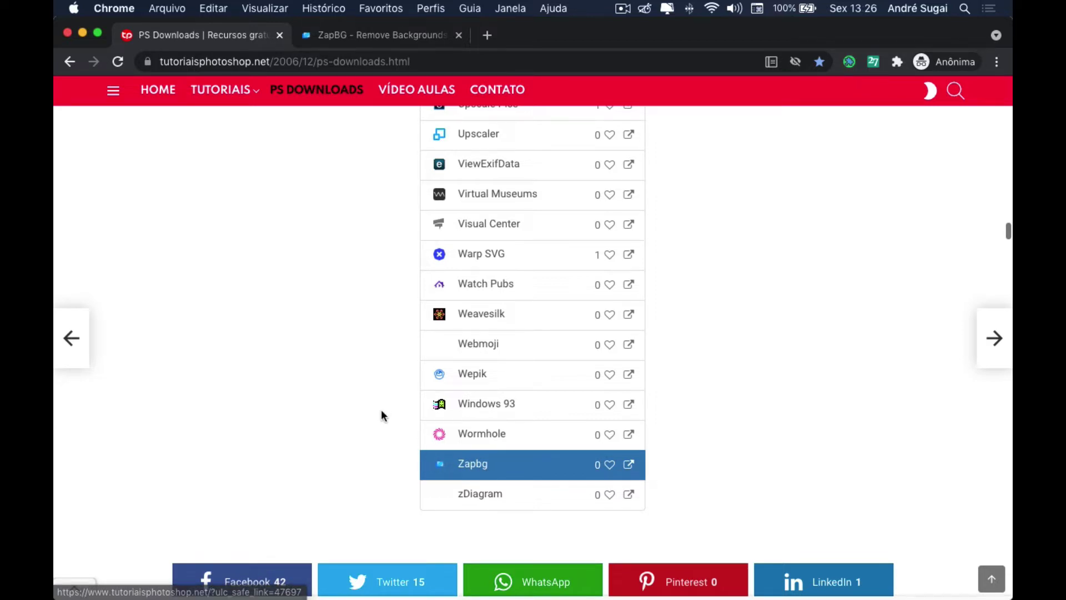
# Scroll all the way back up to the top of the current page
pyautogui.scroll(3, 381, 414)
pyautogui.scroll(2, 381, 414)
pyautogui.scroll(3, 382, 415)
pyautogui.scroll(1, 381, 414)
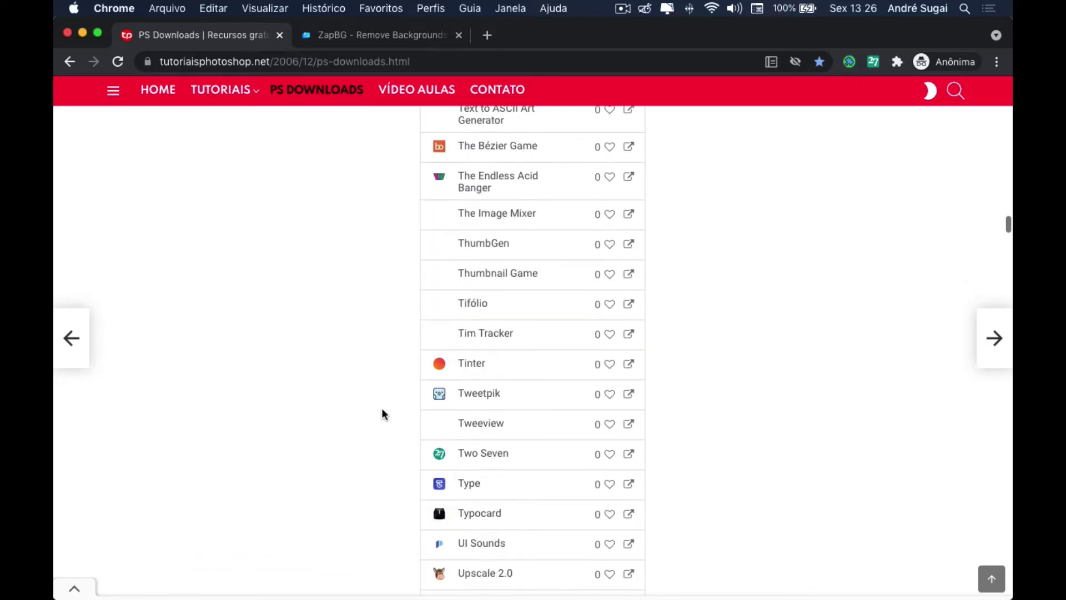
pyautogui.scroll(3, 381, 415)
pyautogui.scroll(2, 382, 414)
pyautogui.scroll(3, 381, 415)
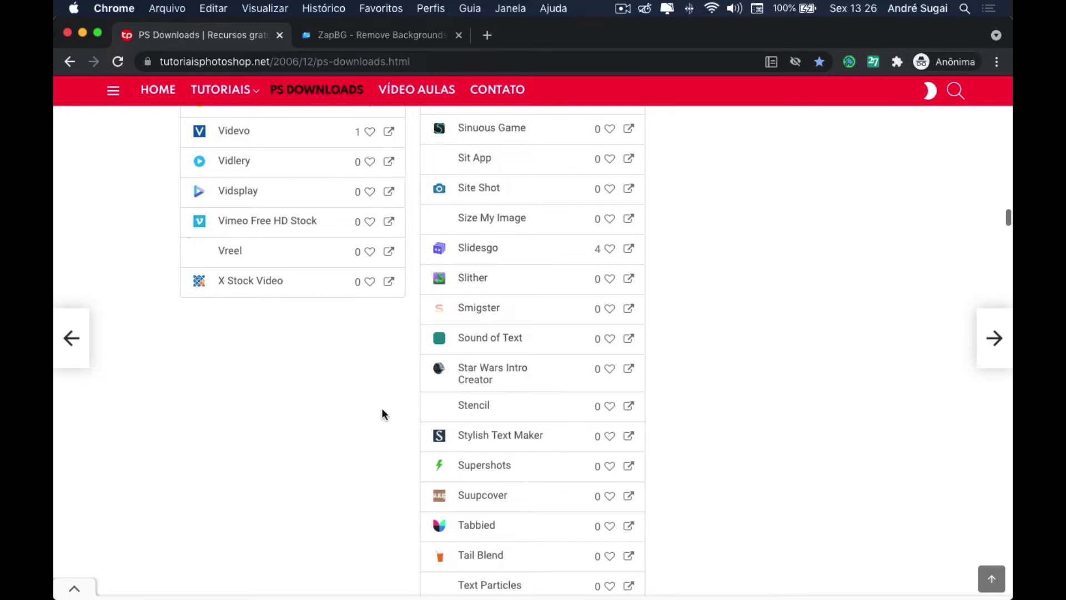
pyautogui.scroll(1, 381, 414)
pyautogui.scroll(2, 382, 414)
pyautogui.scroll(2, 384, 414)
pyautogui.scroll(2, 385, 415)
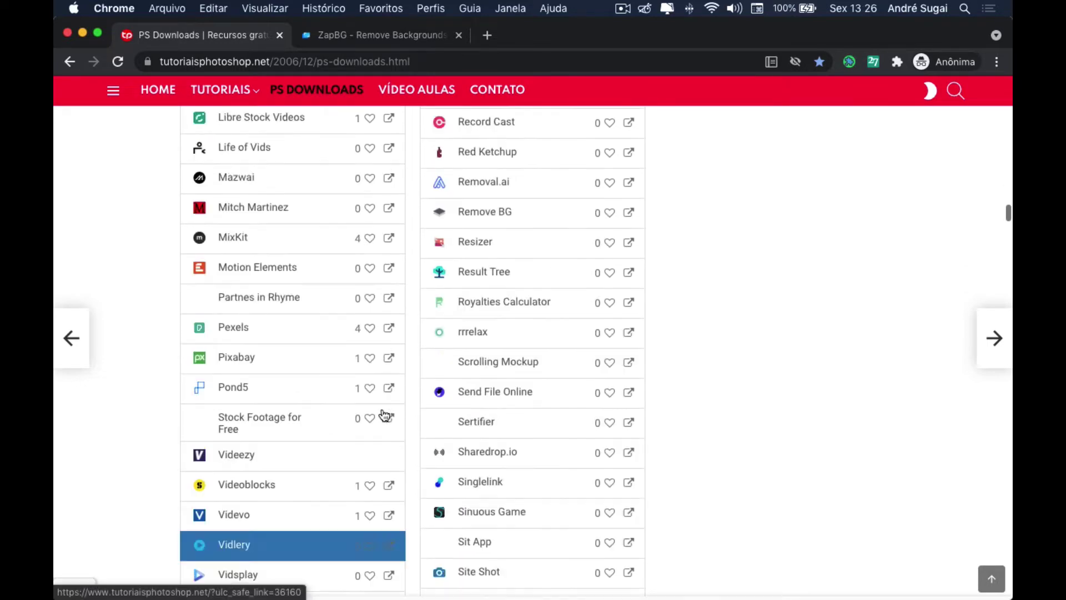
pyautogui.scroll(2, 389, 415)
pyautogui.scroll(1, 392, 414)
pyautogui.scroll(1, 405, 414)
pyautogui.scroll(2, 416, 410)
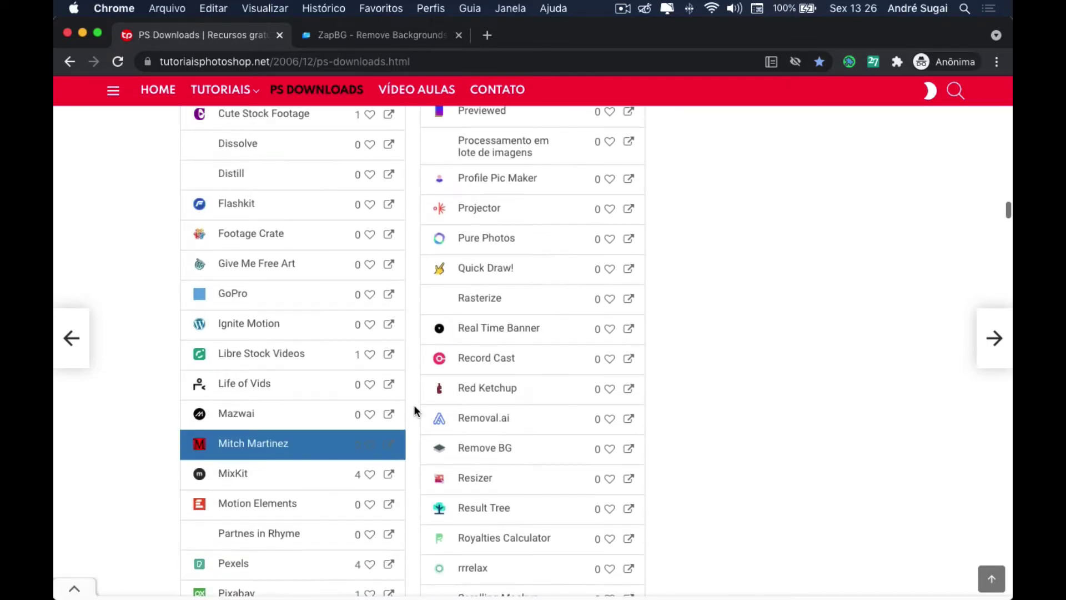
pyautogui.scroll(4, 416, 410)
pyautogui.scroll(2, 414, 409)
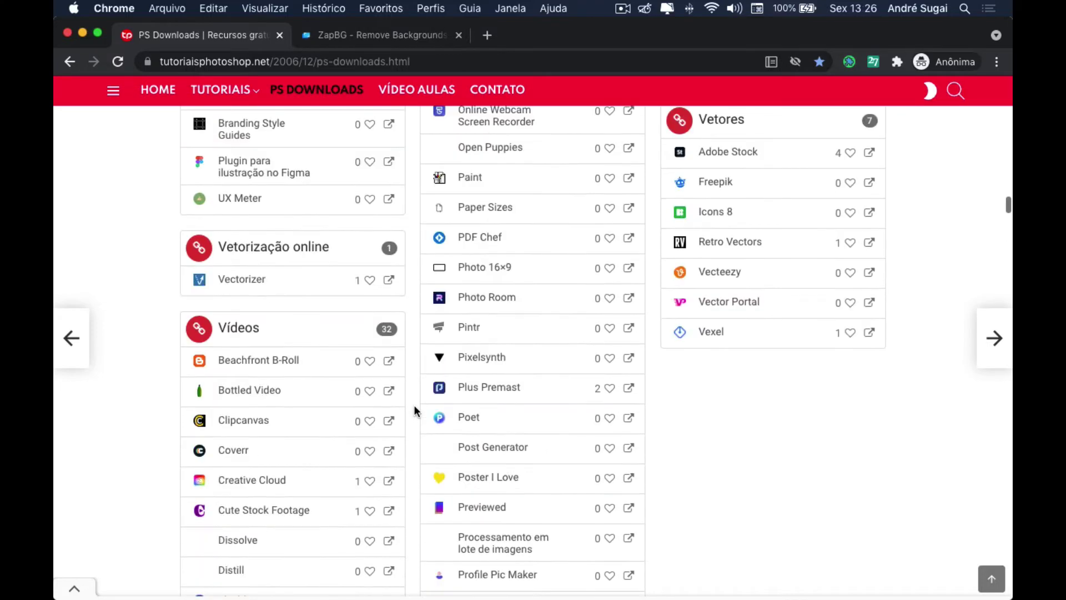
pyautogui.scroll(1, 415, 410)
pyautogui.scroll(1, 414, 410)
pyautogui.scroll(2, 414, 410)
pyautogui.scroll(3, 415, 410)
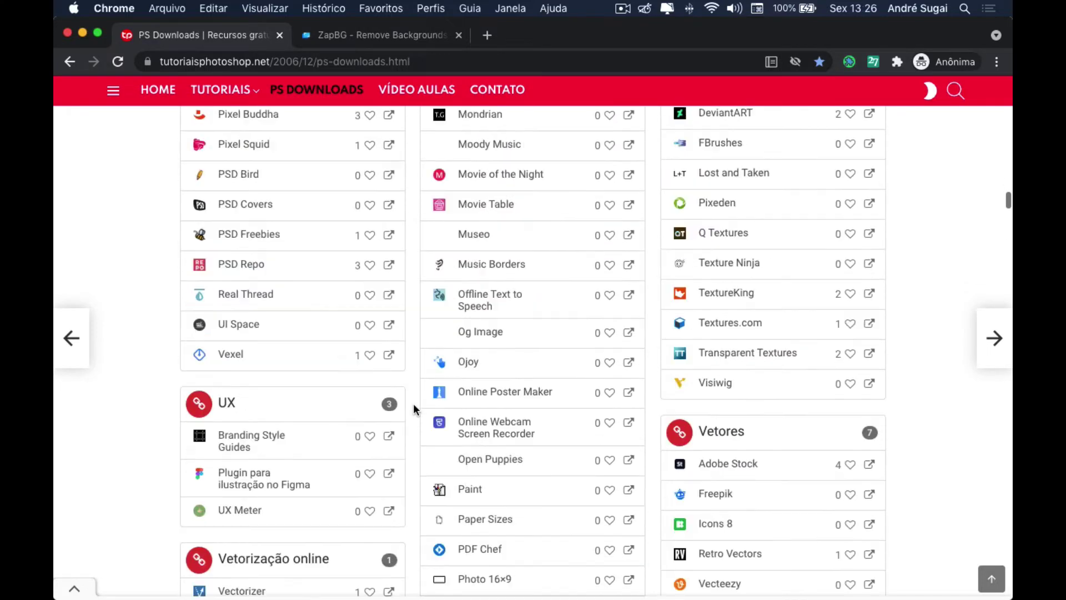
pyautogui.scroll(3, 414, 410)
pyautogui.scroll(2, 415, 410)
pyautogui.scroll(2, 414, 408)
pyautogui.scroll(1, 414, 408)
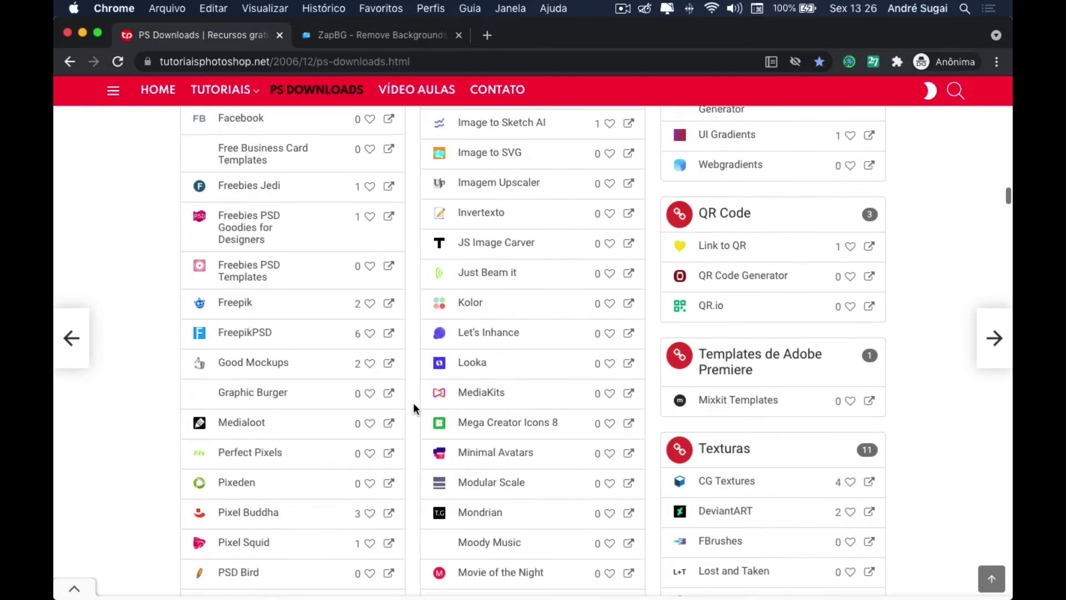
pyautogui.scroll(3, 414, 408)
pyautogui.scroll(3, 414, 408)
pyautogui.scroll(1, 414, 408)
pyautogui.scroll(3, 414, 409)
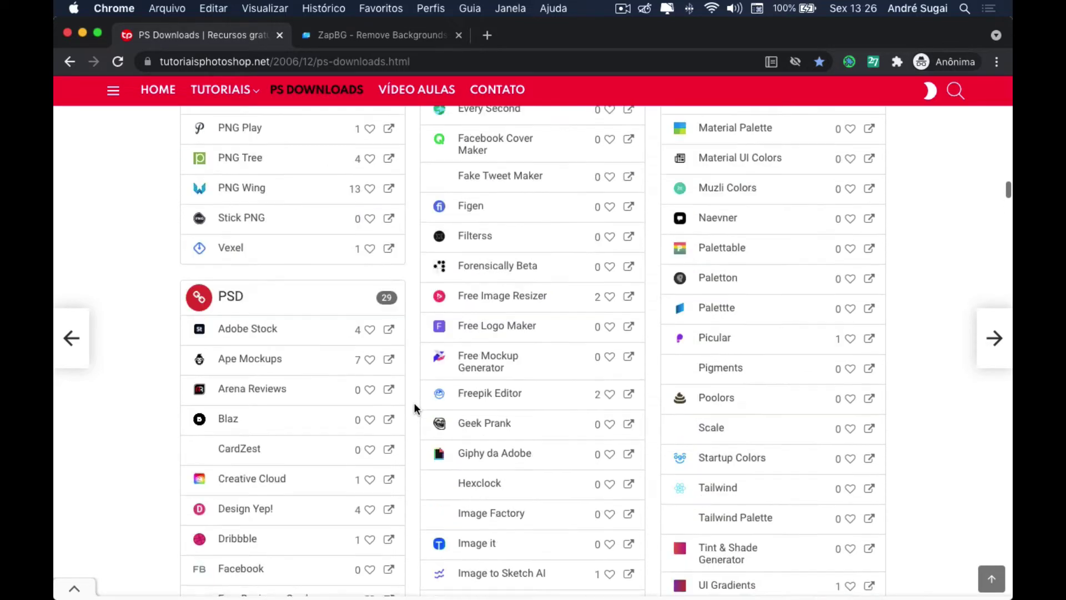
pyautogui.scroll(2, 415, 409)
pyautogui.scroll(3, 414, 408)
pyautogui.scroll(2, 414, 409)
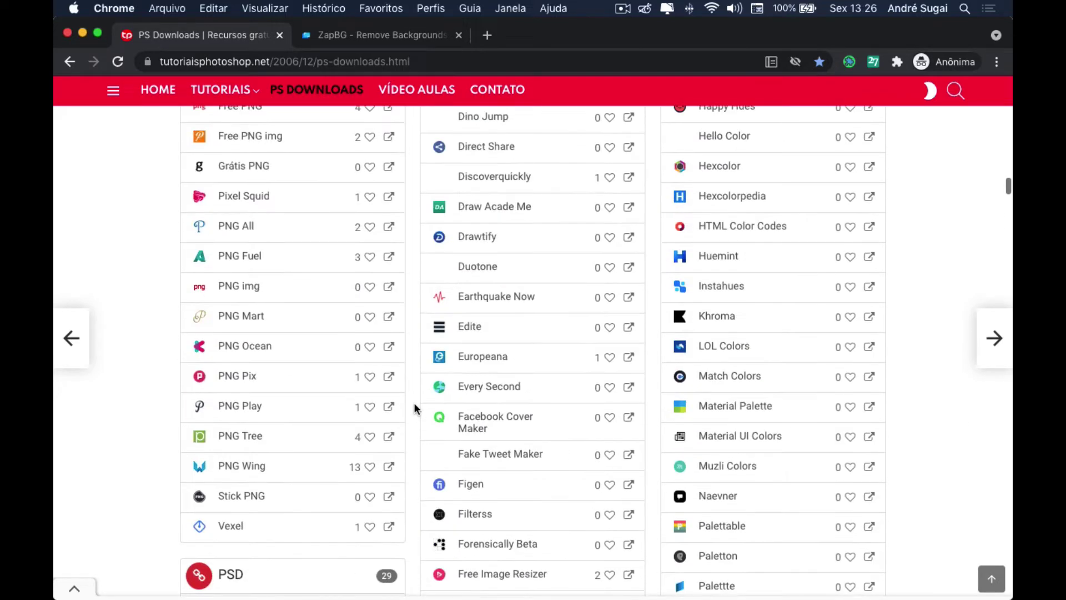
pyautogui.scroll(1, 414, 408)
pyautogui.scroll(2, 414, 408)
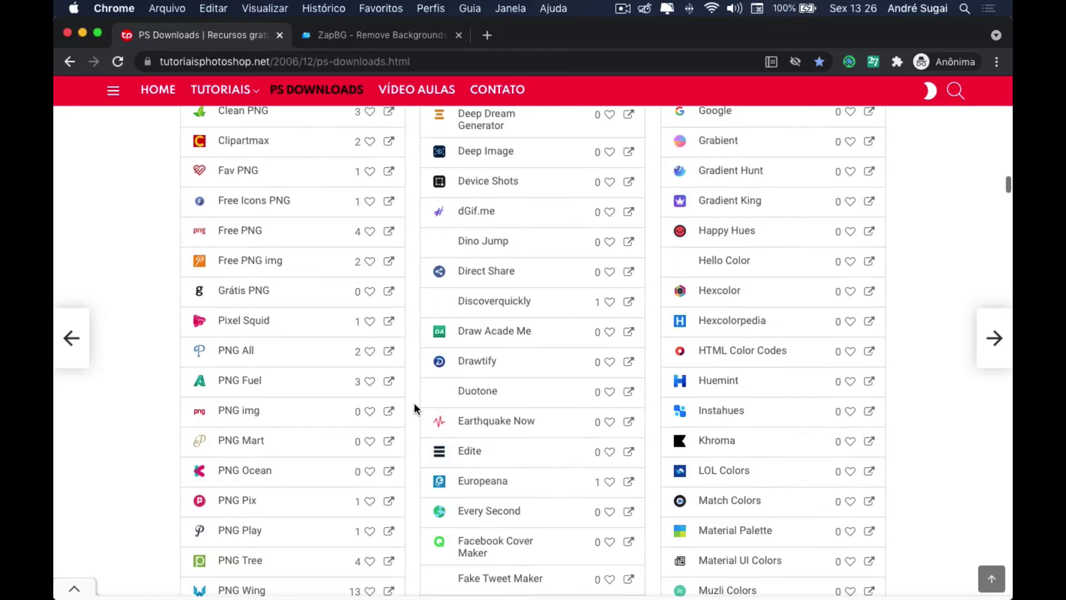
pyautogui.scroll(4, 415, 409)
pyautogui.scroll(2, 414, 408)
pyautogui.scroll(3, 414, 408)
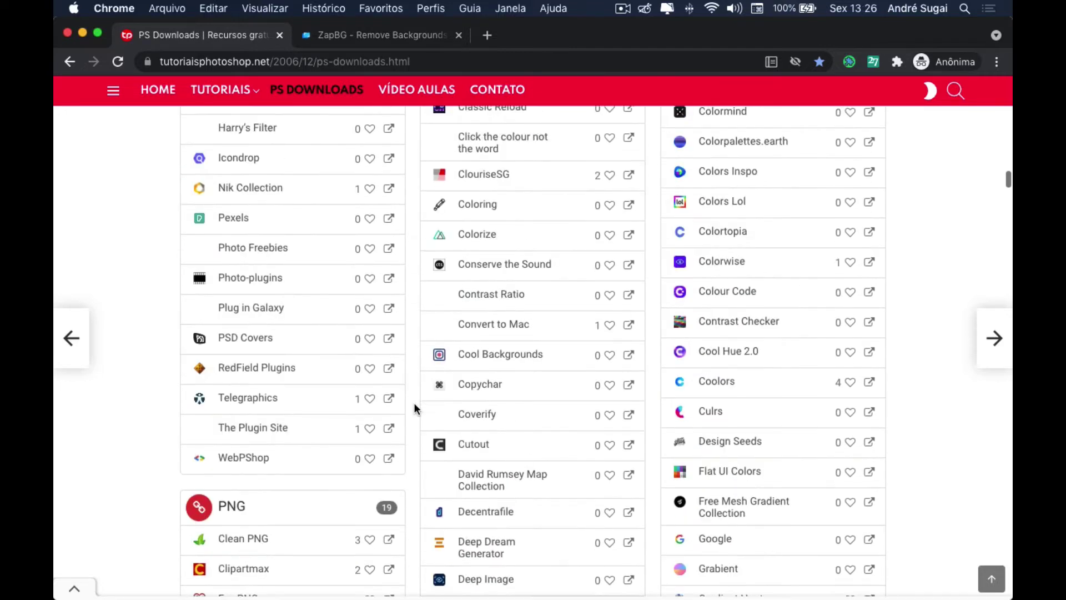
pyautogui.scroll(2, 415, 405)
pyautogui.scroll(3, 414, 404)
pyautogui.scroll(5, 415, 405)
pyautogui.scroll(2, 414, 404)
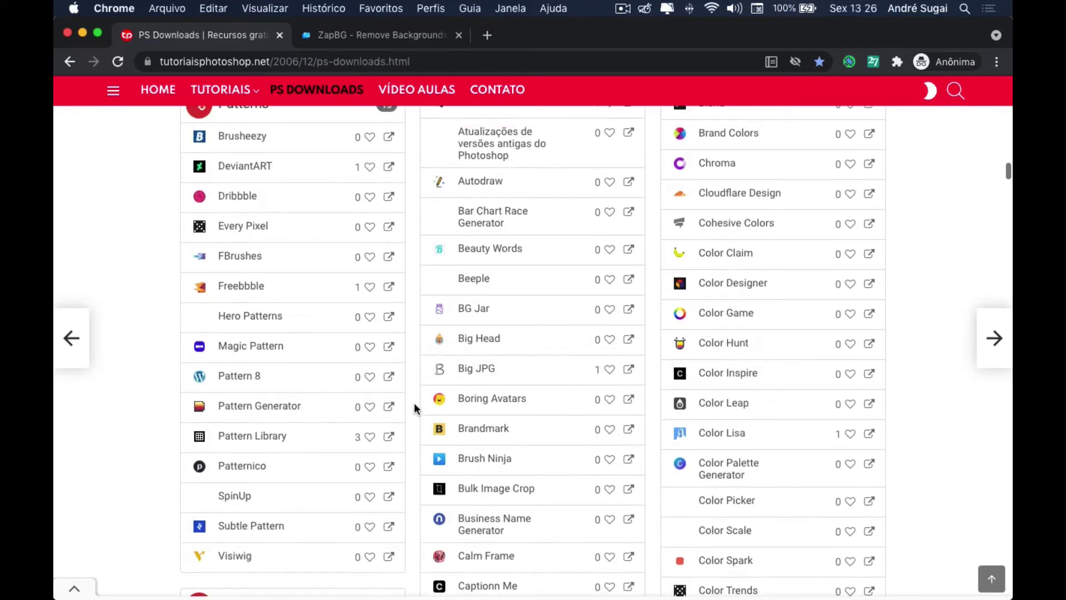
pyautogui.scroll(2, 414, 408)
pyautogui.scroll(1, 414, 408)
pyautogui.scroll(5, 414, 408)
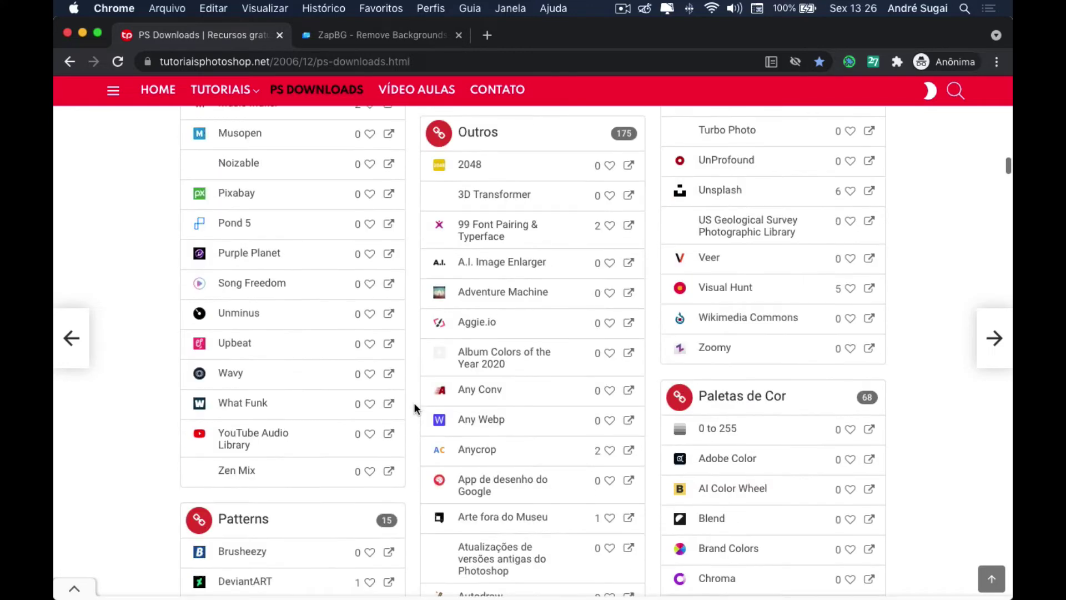
pyautogui.scroll(5, 415, 406)
pyautogui.scroll(1, 414, 405)
pyautogui.scroll(4, 414, 406)
pyautogui.scroll(3, 415, 405)
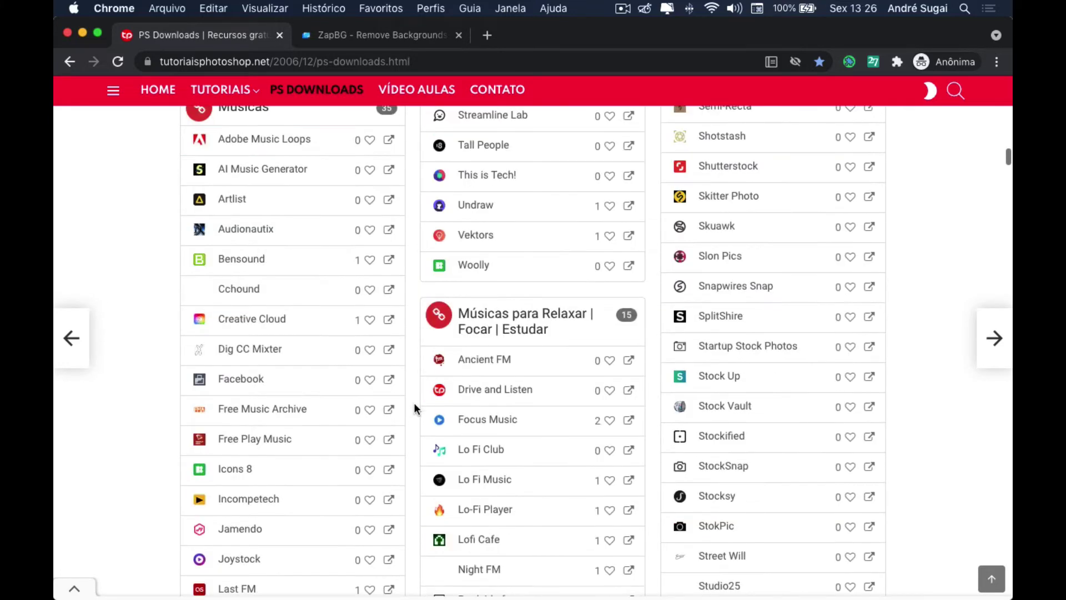
pyautogui.scroll(1, 414, 407)
pyautogui.scroll(3, 415, 407)
pyautogui.scroll(3, 414, 408)
pyautogui.scroll(2, 414, 407)
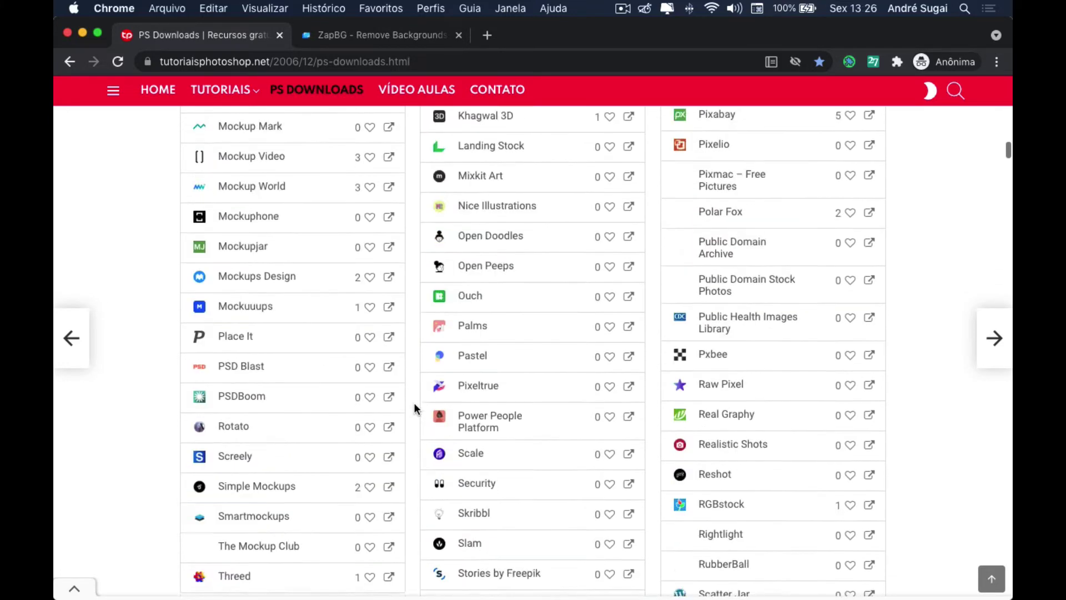
pyautogui.scroll(3, 414, 408)
pyautogui.scroll(5, 415, 408)
pyautogui.scroll(1, 414, 408)
pyautogui.scroll(2, 414, 409)
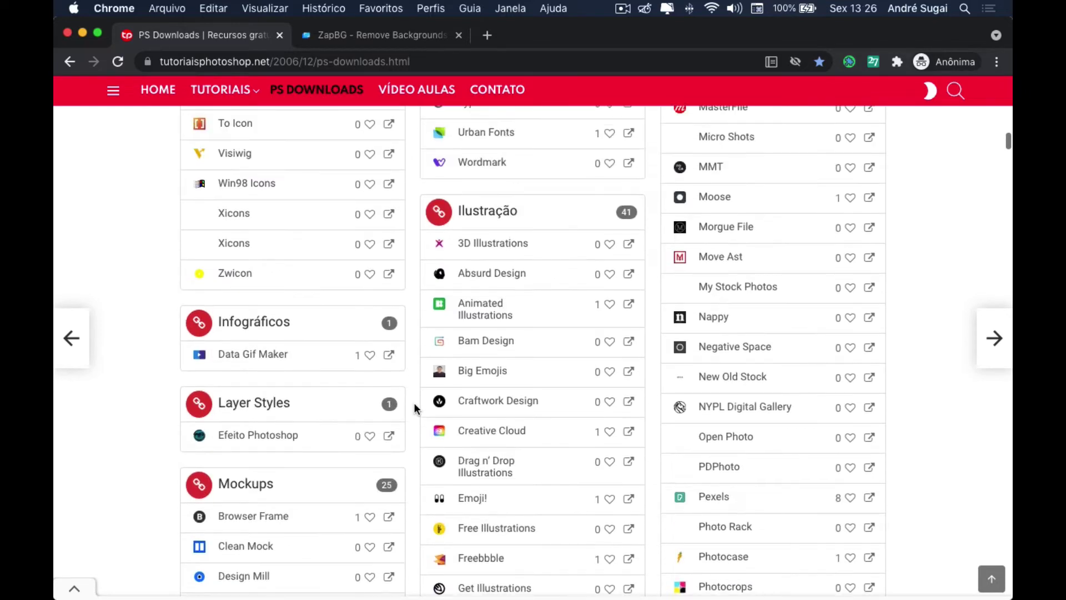
pyautogui.scroll(4, 415, 407)
pyautogui.scroll(3, 414, 407)
pyautogui.scroll(2, 414, 407)
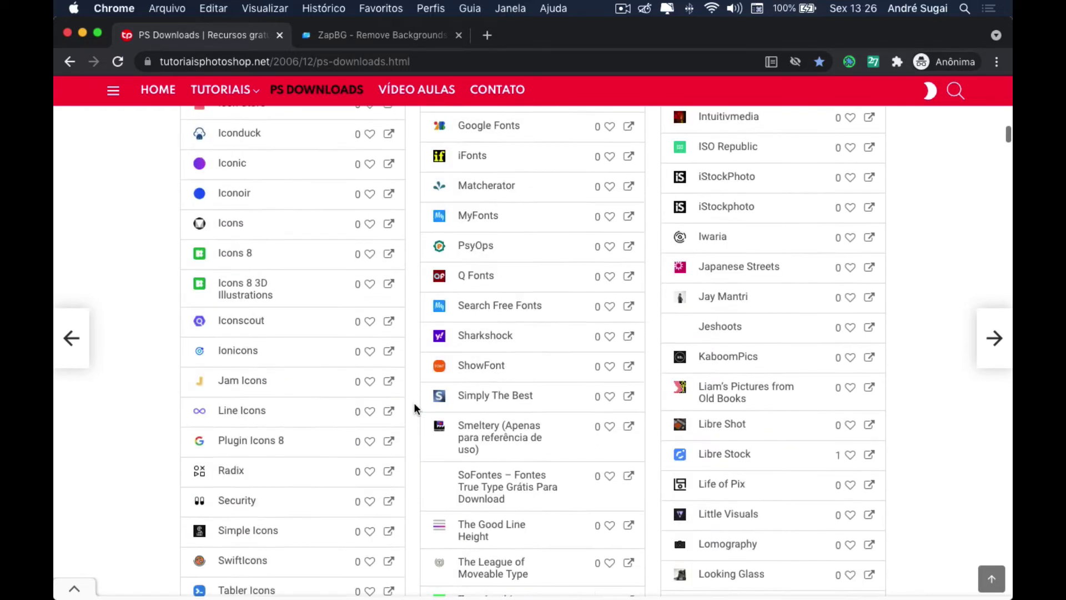
pyautogui.scroll(2, 414, 407)
pyautogui.scroll(4, 415, 407)
pyautogui.scroll(1, 415, 407)
pyautogui.scroll(4, 414, 407)
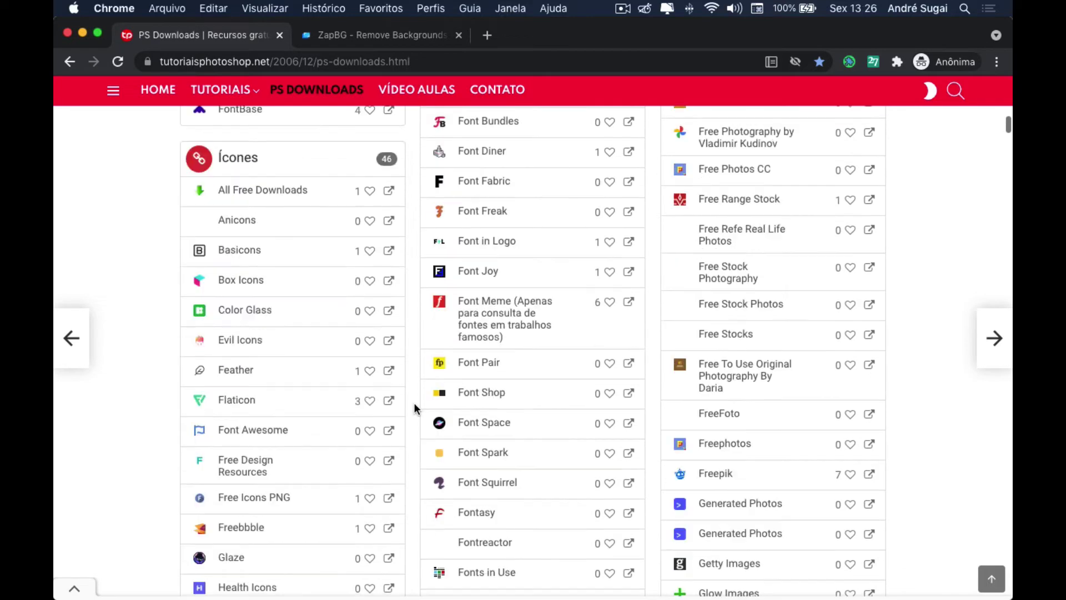
pyautogui.scroll(3, 414, 407)
pyautogui.scroll(1, 414, 407)
pyautogui.scroll(1, 414, 407)
pyautogui.scroll(4, 414, 407)
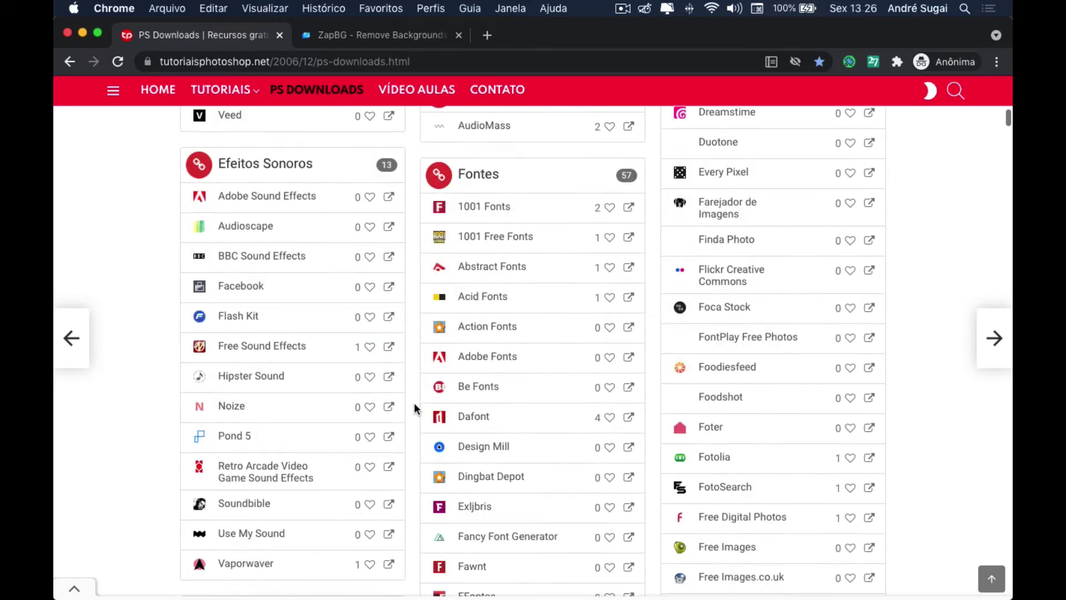
pyautogui.scroll(2, 415, 407)
pyautogui.scroll(1, 414, 407)
pyautogui.scroll(4, 415, 407)
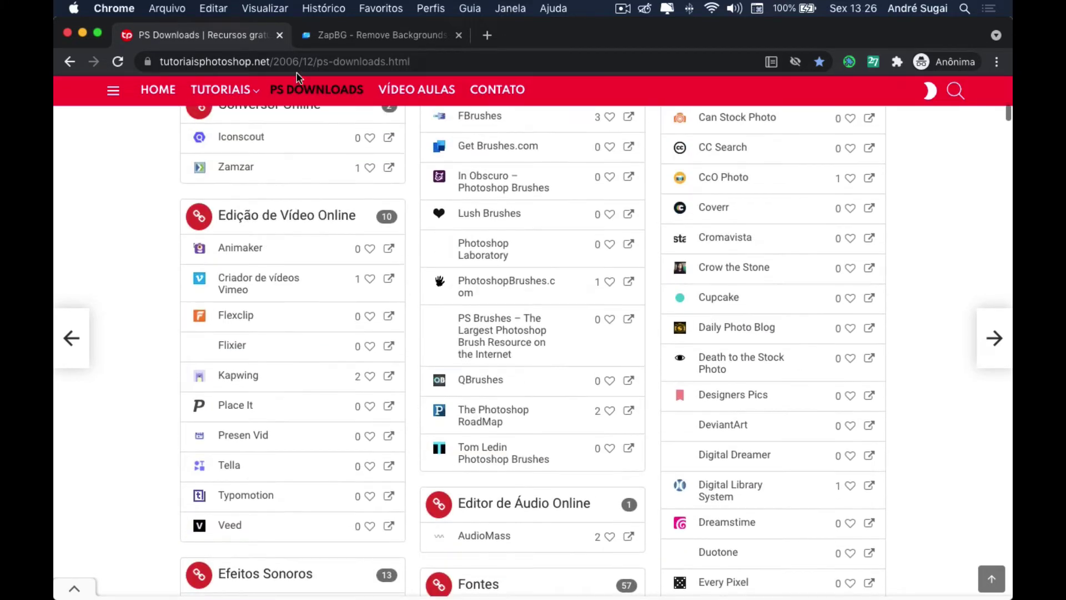
# Switch to the ZapBG site and scroll down to the Upload Your Image box
pyautogui.click(344, 35)
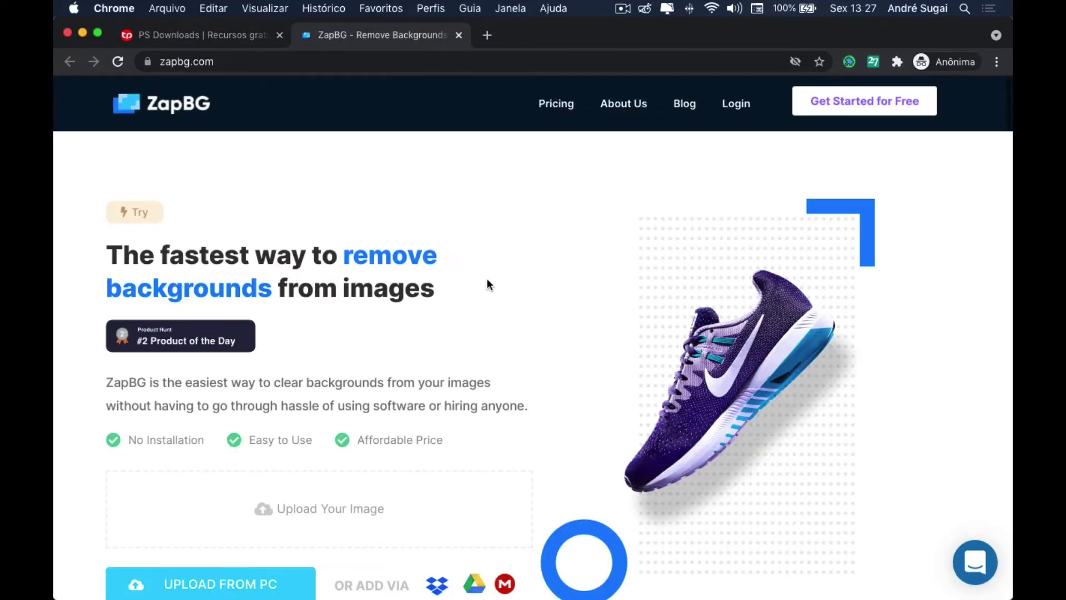
pyautogui.scroll(-3, 489, 296)
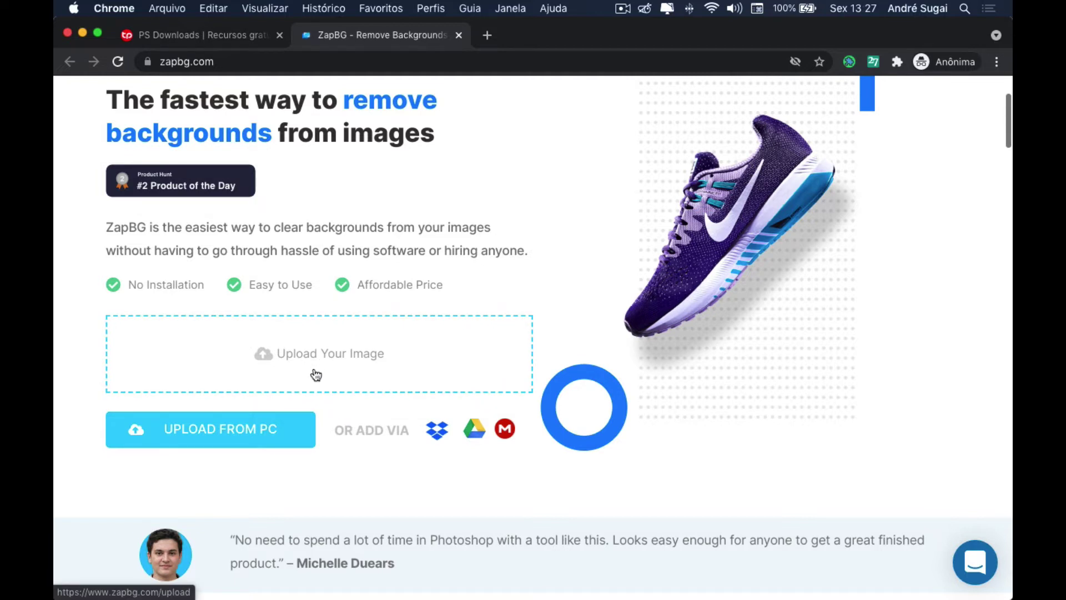
pyautogui.scroll(-1, 316, 383)
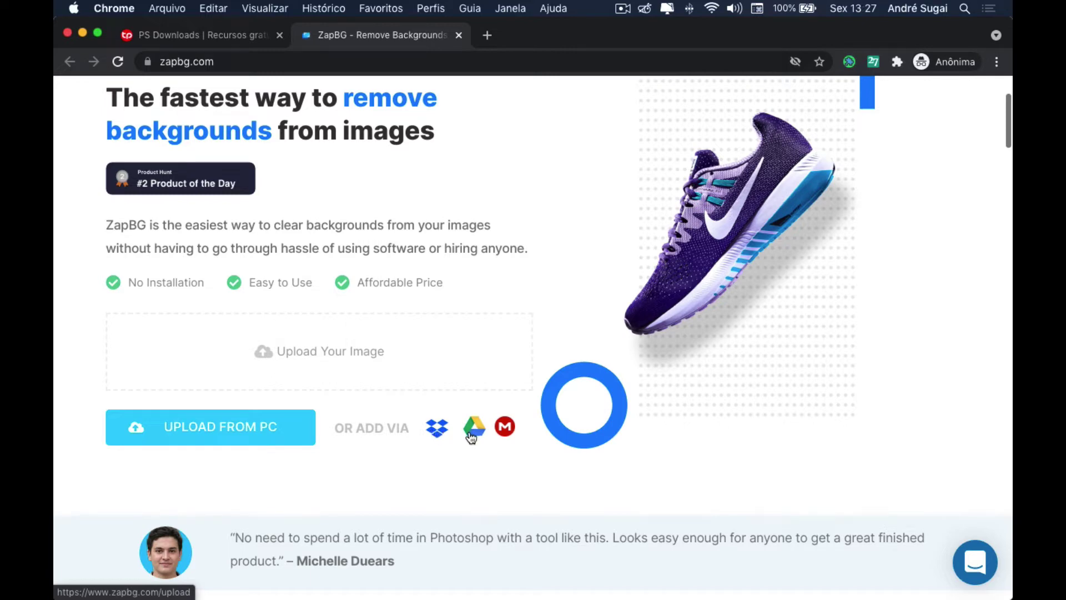
# Scroll past the three steps to the Brush, Undo / Redo and Change Background cards
pyautogui.scroll(-5, 414, 431)
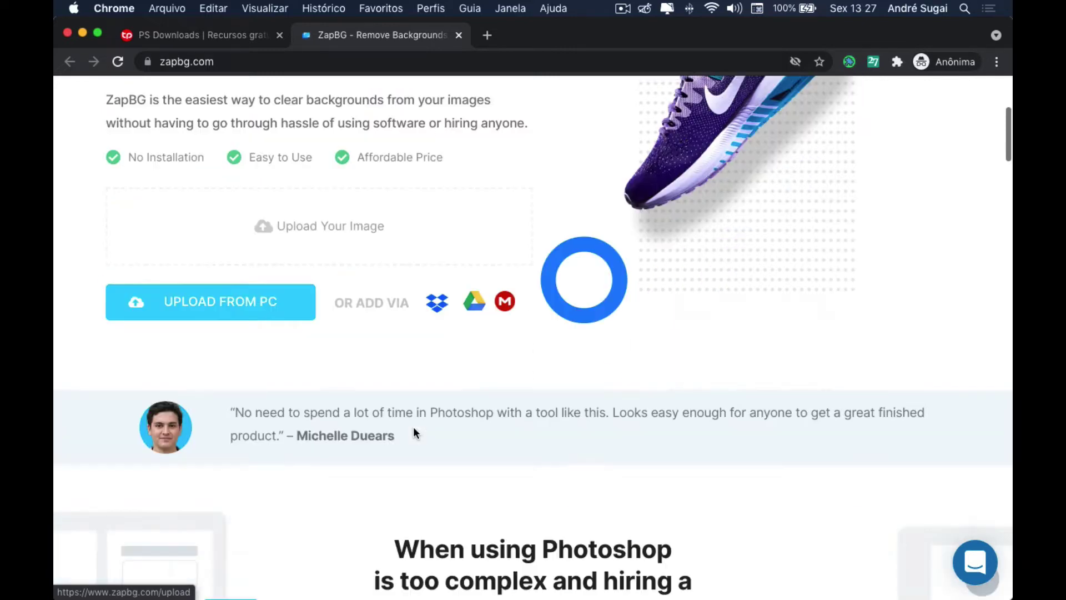
pyautogui.scroll(-5, 413, 429)
pyautogui.scroll(-5, 392, 429)
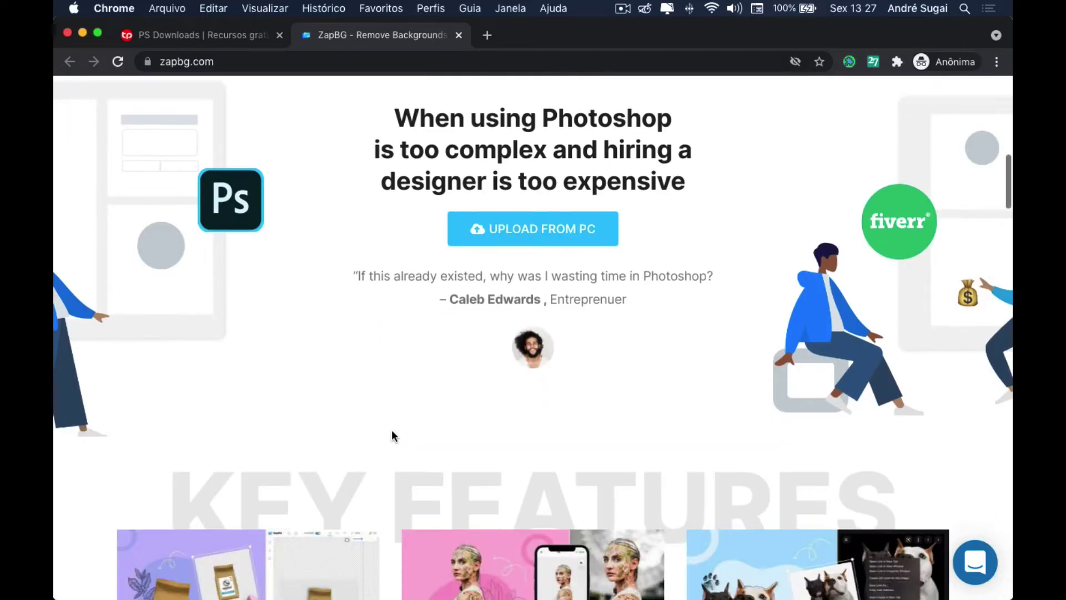
pyautogui.scroll(-3, 391, 428)
pyautogui.scroll(-2, 391, 428)
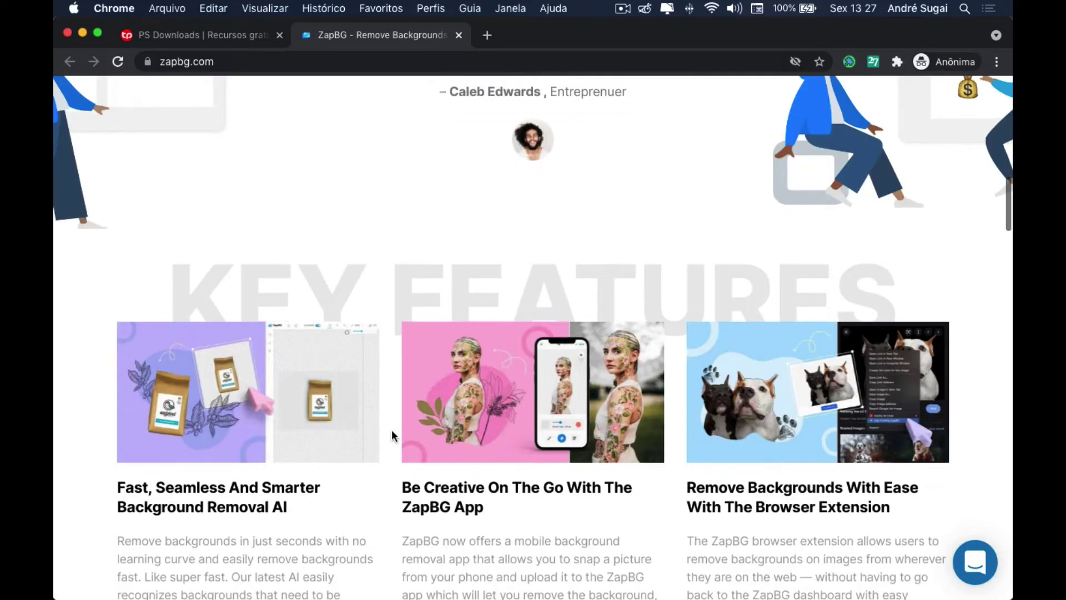
pyautogui.scroll(-3, 384, 433)
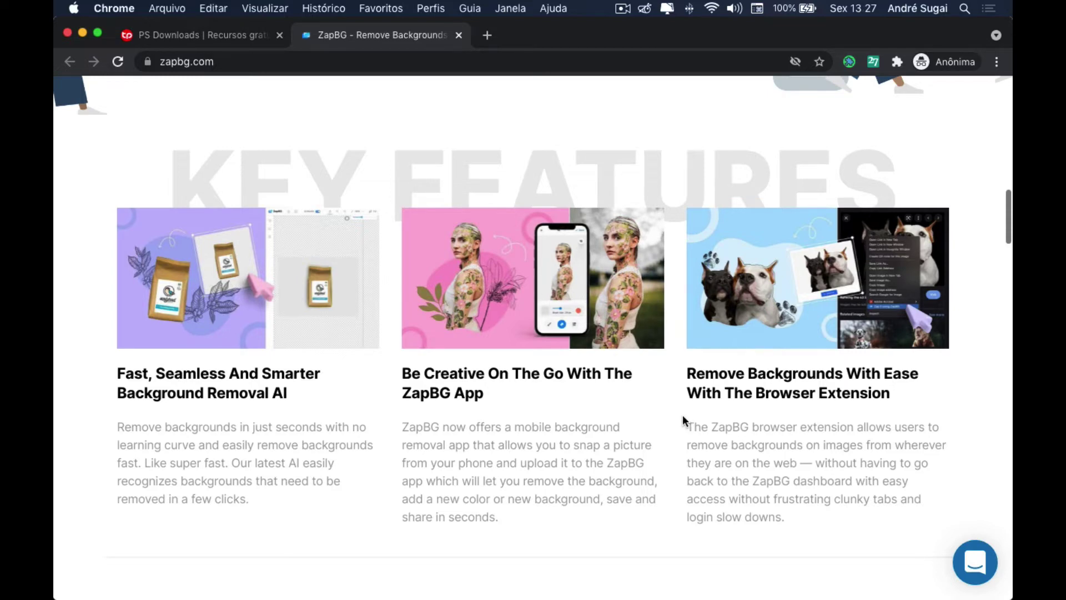
pyautogui.scroll(-3, 682, 415)
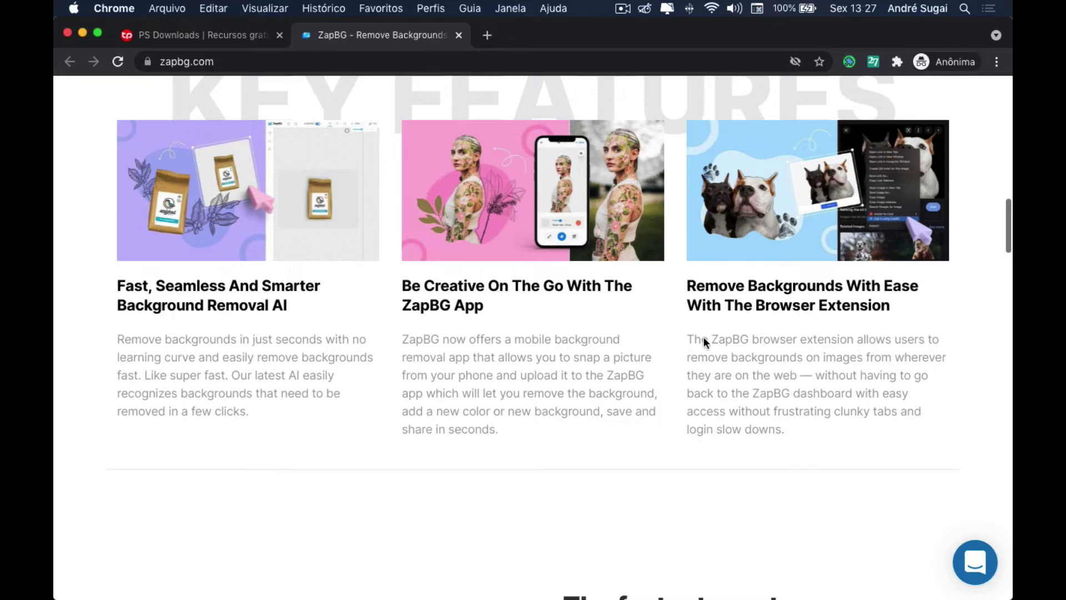
pyautogui.scroll(-3, 665, 385)
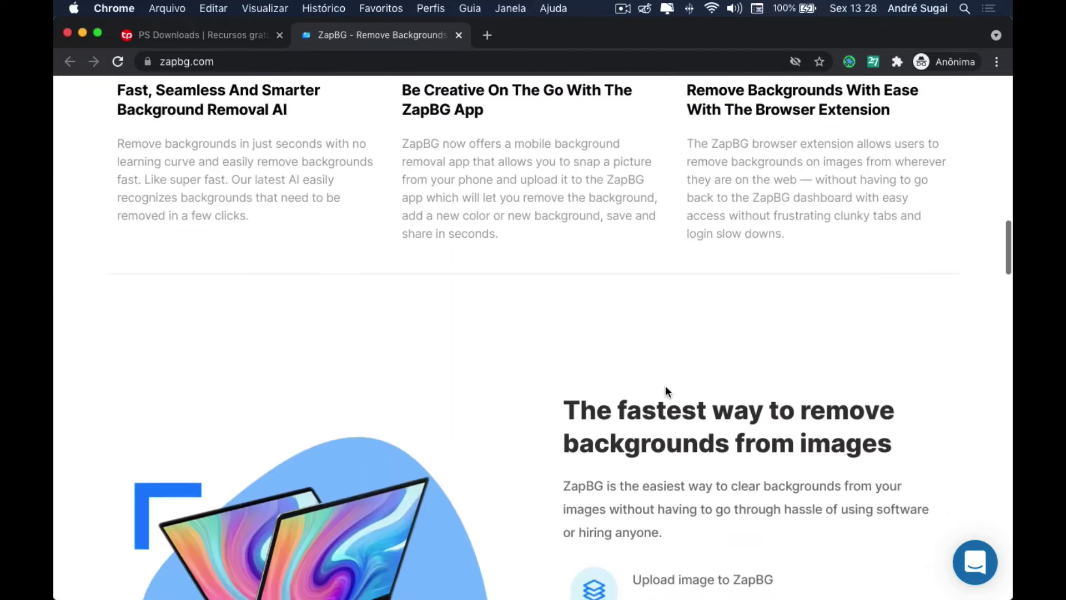
pyautogui.scroll(-5, 665, 385)
pyautogui.scroll(-1, 666, 386)
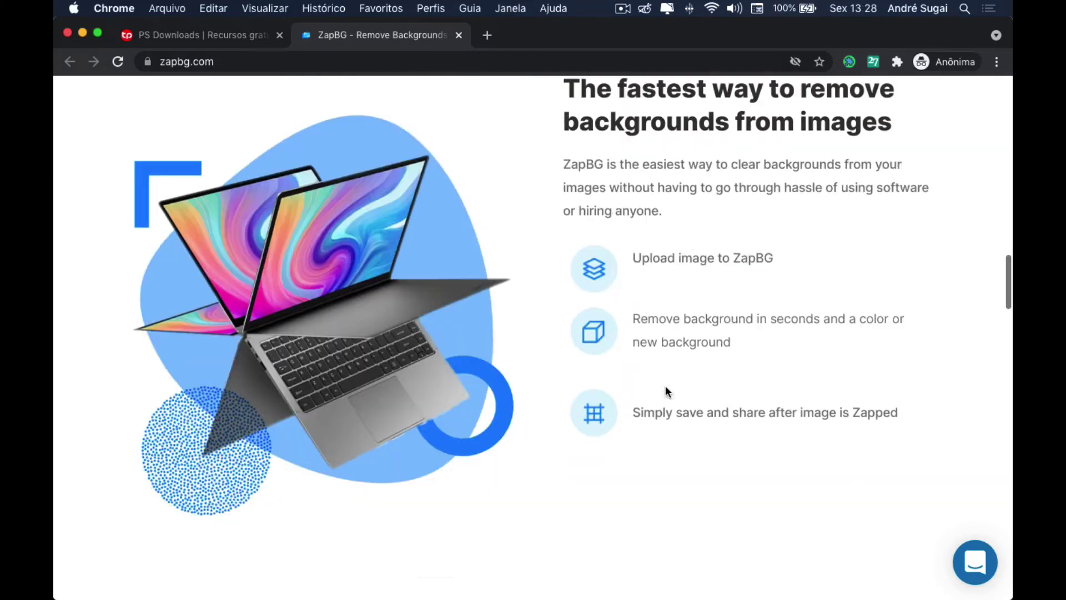
pyautogui.scroll(-1, 666, 386)
pyautogui.scroll(1, 665, 386)
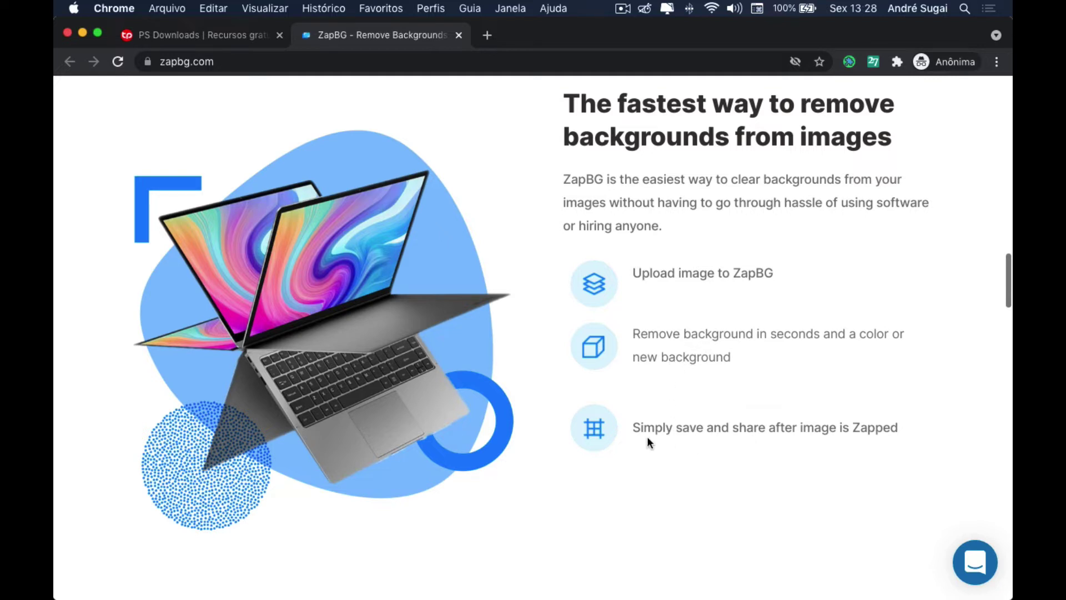
pyautogui.scroll(-4, 605, 438)
# Scroll on to the Plus / Minus, Autoclip, Share, Scapel, Refine Edges and Hair cards
pyautogui.scroll(-5, 574, 441)
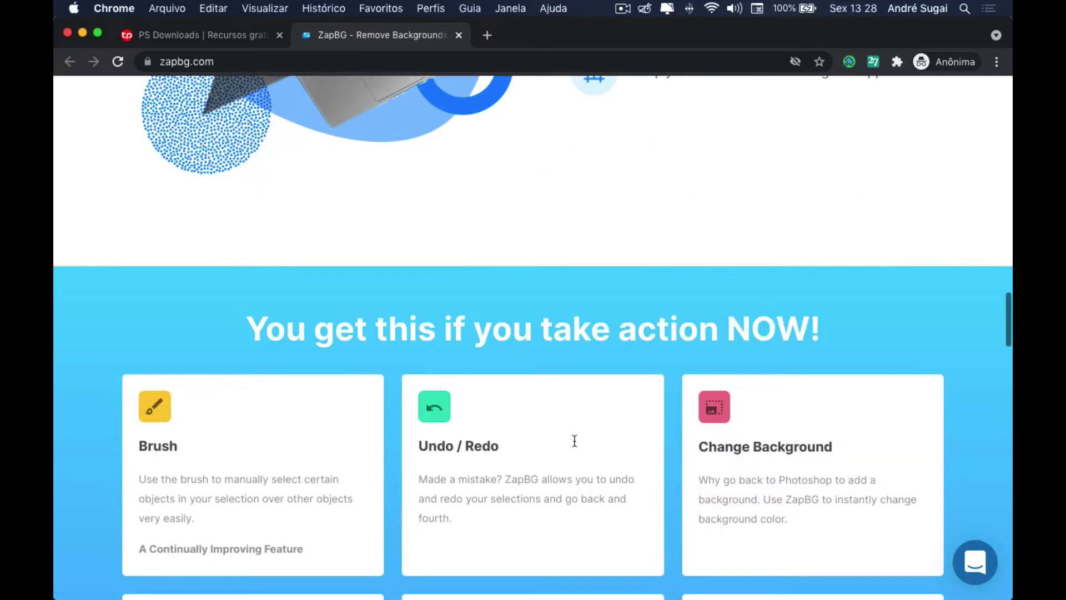
pyautogui.scroll(-1, 574, 438)
pyautogui.scroll(-1, 572, 421)
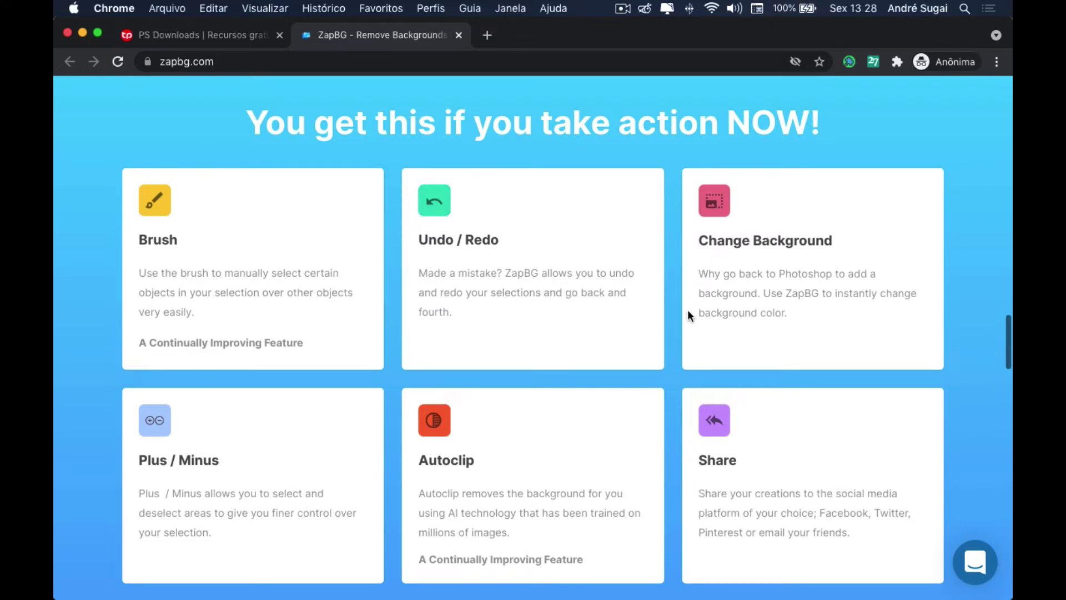
pyautogui.scroll(-2, 687, 312)
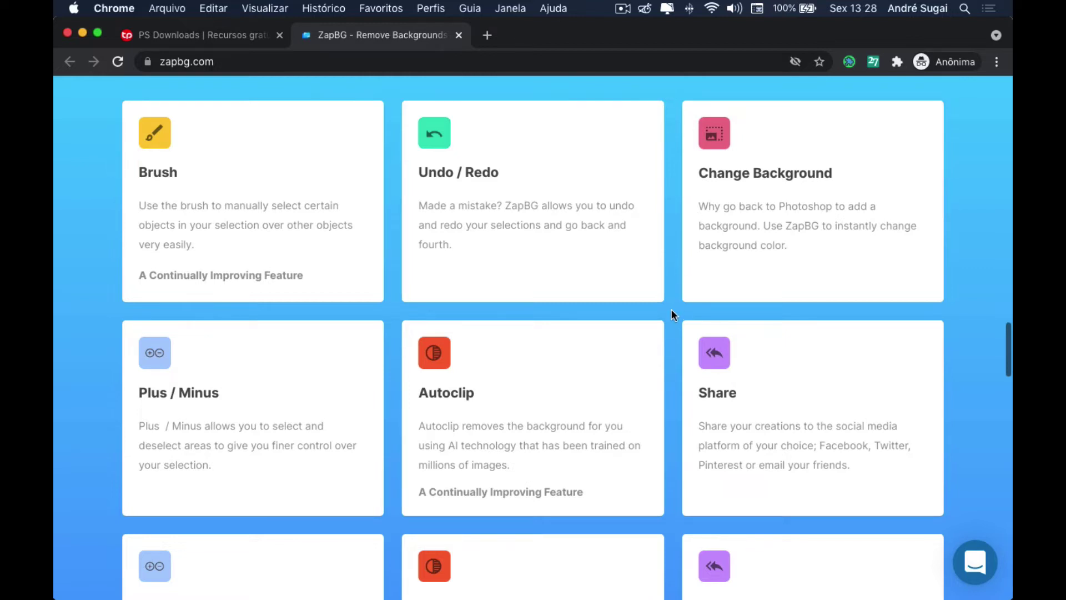
pyautogui.scroll(-3, 670, 312)
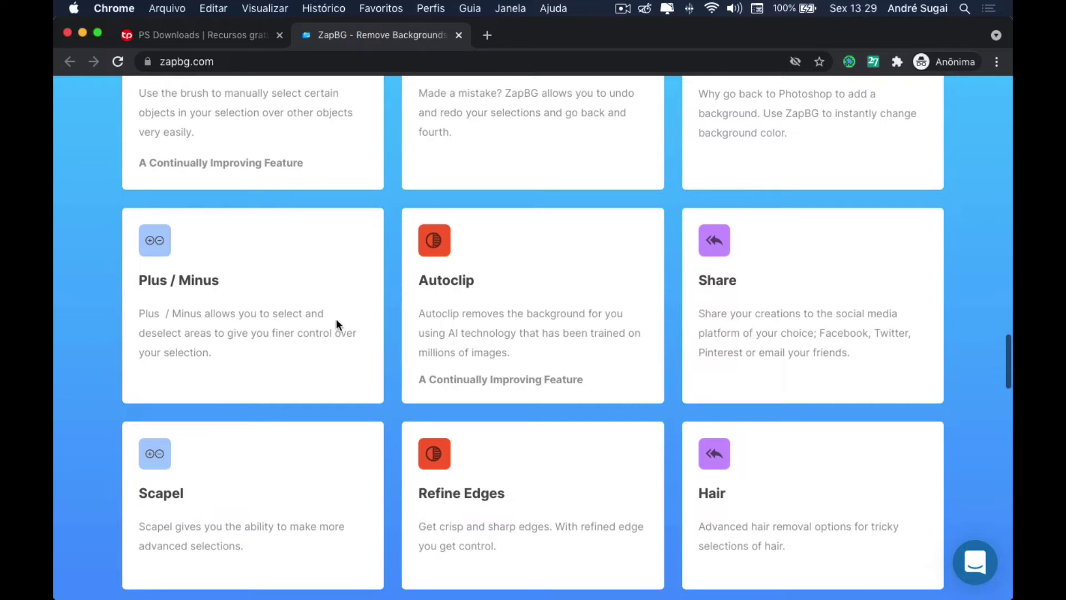
pyautogui.scroll(-1, 244, 305)
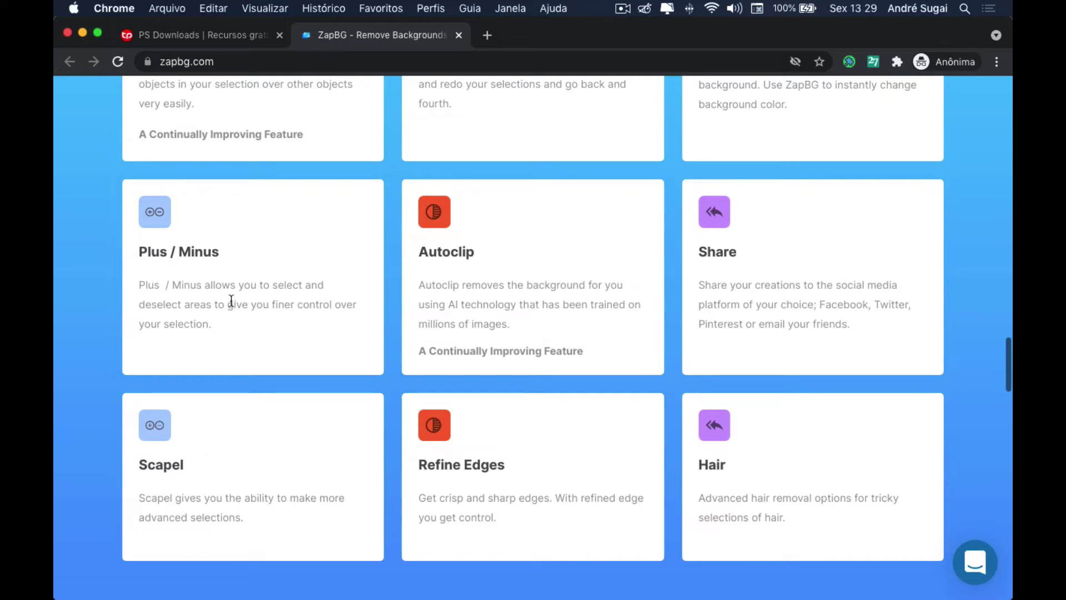
pyautogui.scroll(-2, 231, 300)
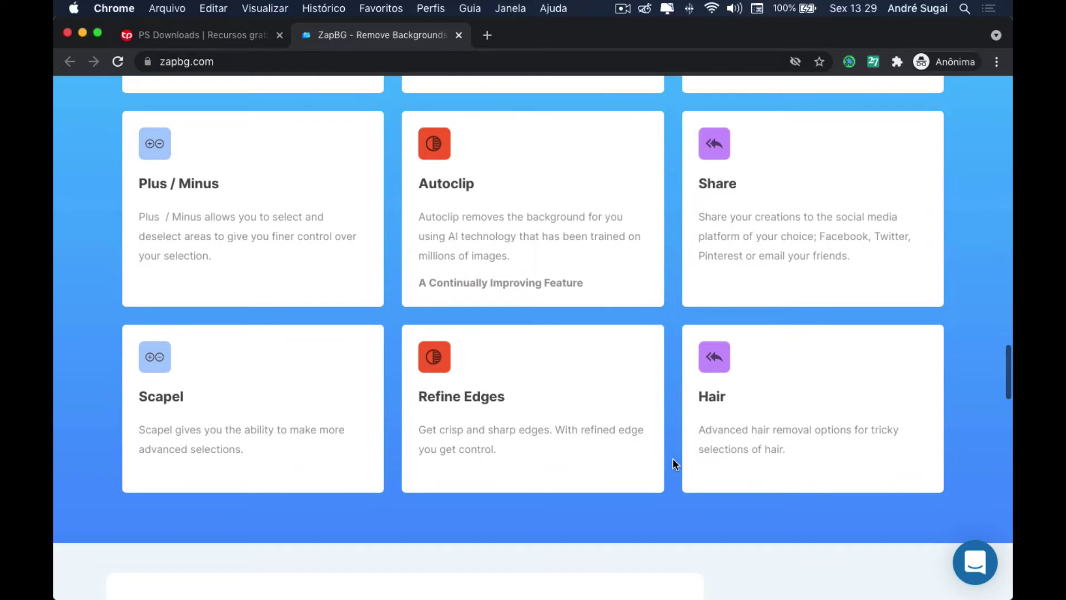
# Scroll to the before/after examples and drag the watch and shoe comparison sliders
pyautogui.scroll(-3, 673, 460)
pyautogui.scroll(-2, 671, 466)
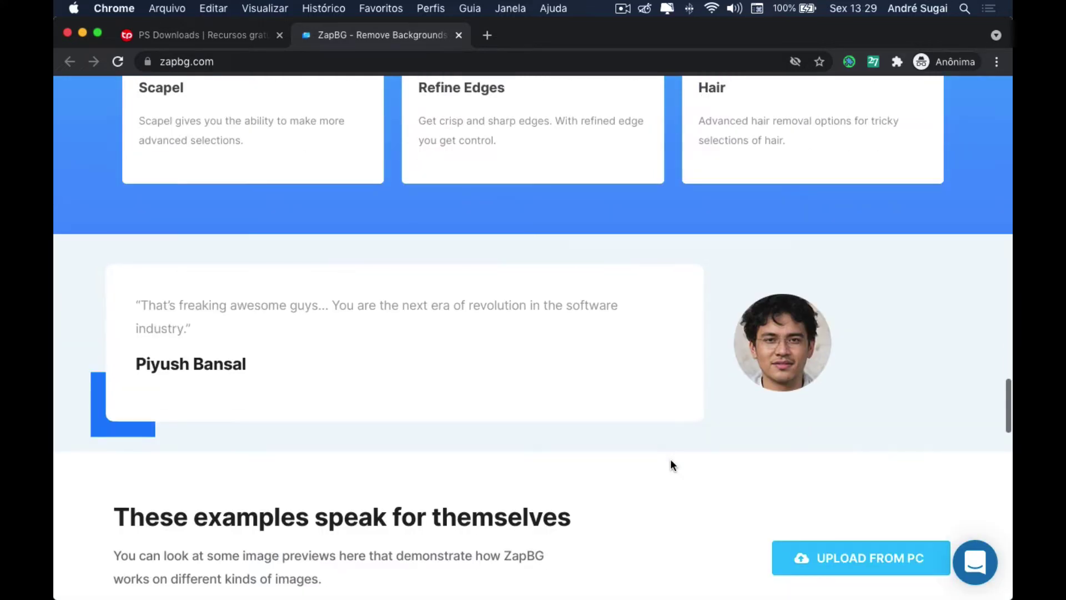
pyautogui.scroll(-3, 671, 465)
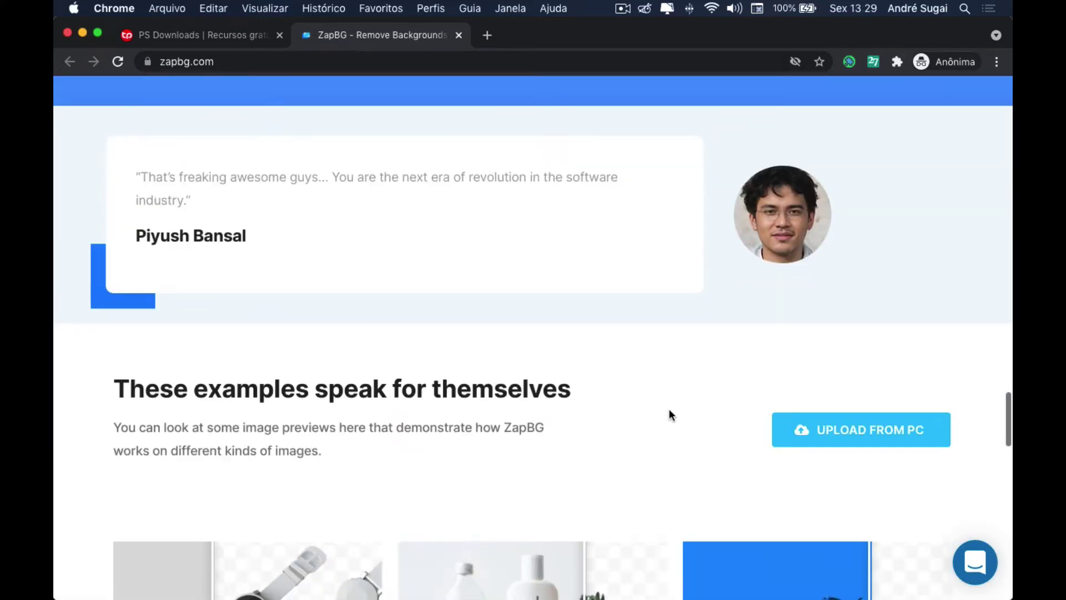
pyautogui.scroll(-2, 665, 411)
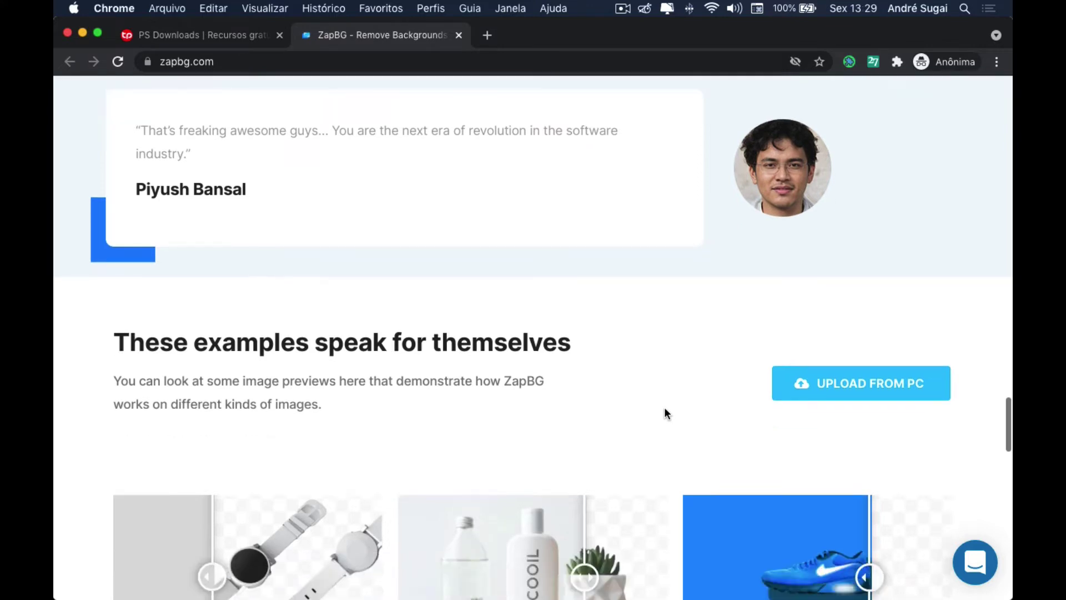
pyautogui.scroll(-3, 665, 411)
pyautogui.scroll(-1, 667, 416)
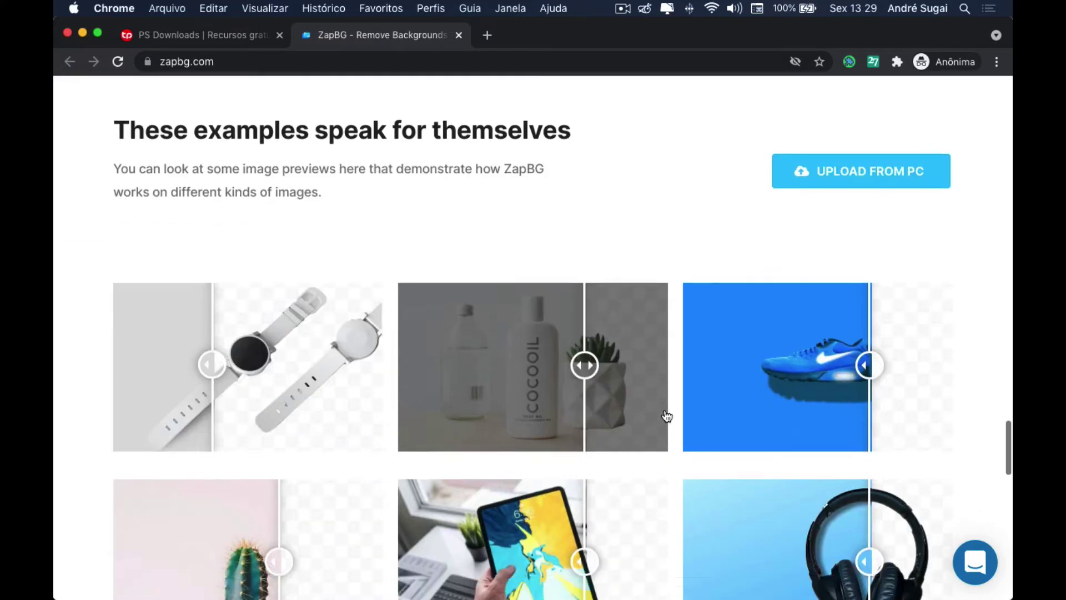
pyautogui.moveTo(213, 339); pyautogui.dragTo(361, 346)
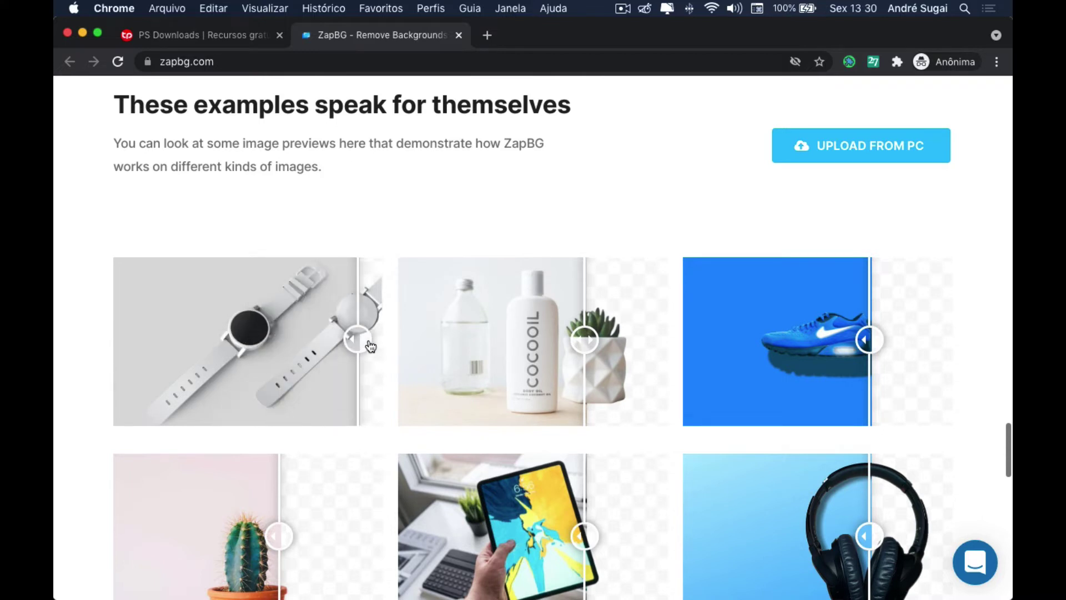
pyautogui.moveTo(361, 346); pyautogui.dragTo(181, 350)
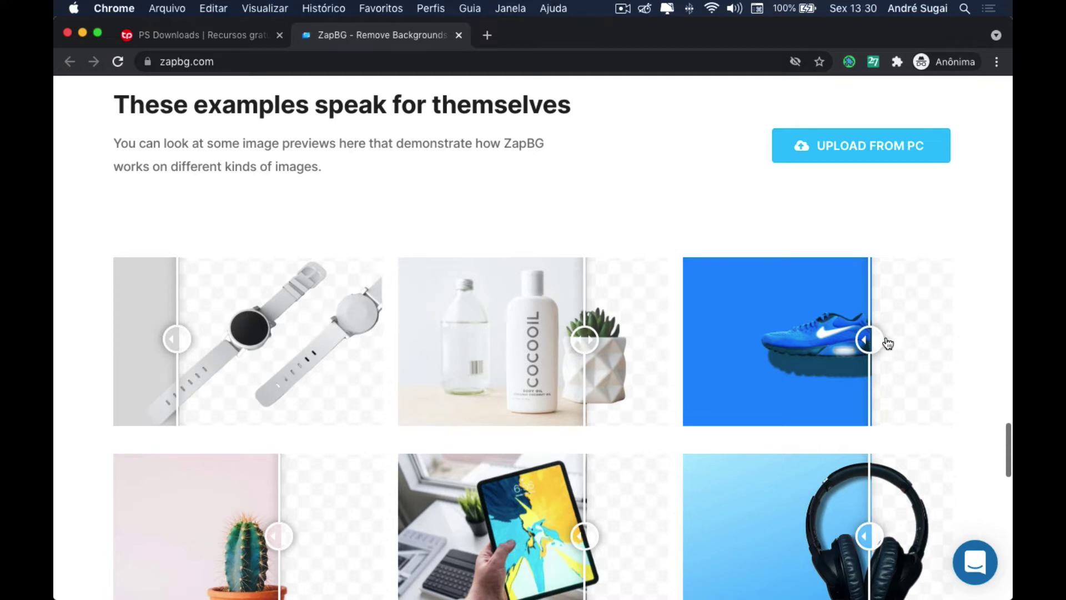
pyautogui.moveTo(870, 340)
pyautogui.mouseDown()
pyautogui.moveTo(741, 347)
pyautogui.moveTo(914, 350)
pyautogui.moveTo(840, 350)
pyautogui.mouseUp()
# Drag the cosmetics, tablet, headphones and cactus before/after sliders to compare versions
pyautogui.scroll(-3, 623, 347)
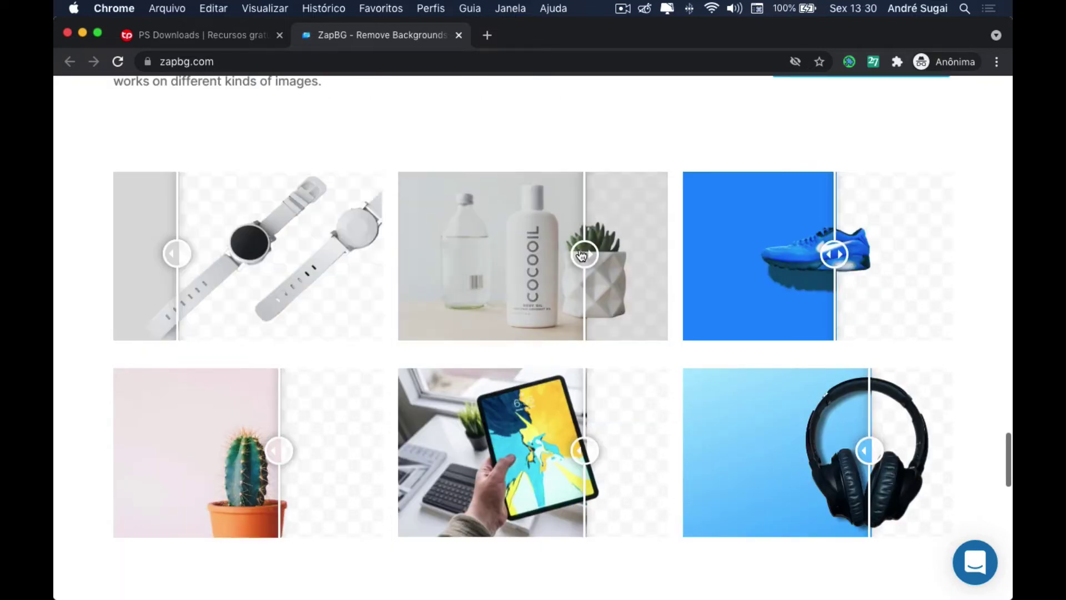
pyautogui.moveTo(590, 244)
pyautogui.mouseDown()
pyautogui.moveTo(443, 256)
pyautogui.moveTo(639, 258)
pyautogui.moveTo(479, 254)
pyautogui.mouseUp()
pyautogui.moveTo(567, 253); pyautogui.dragTo(587, 254)
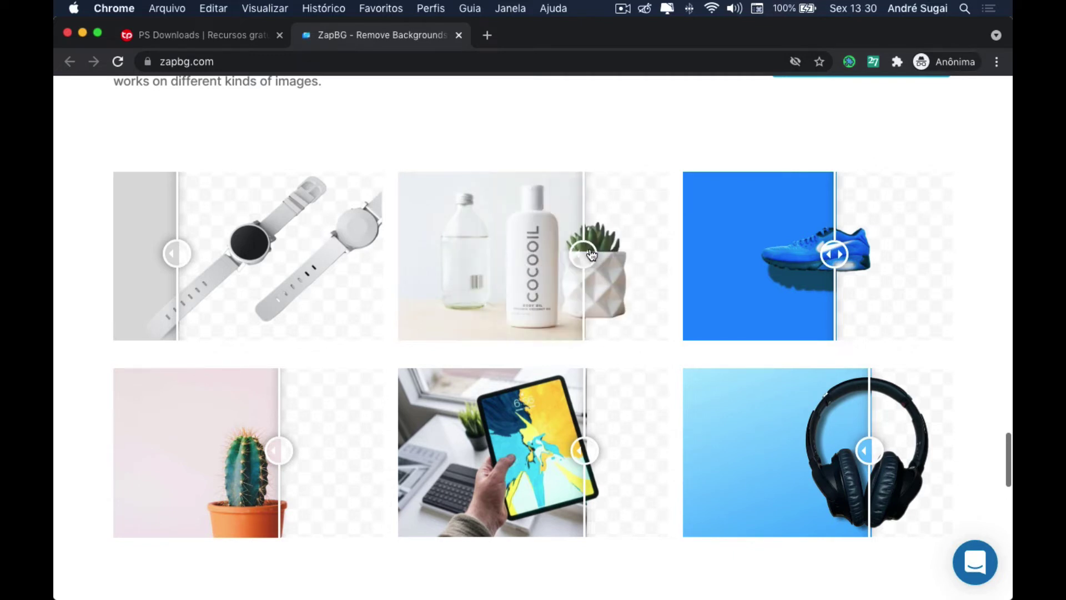
pyautogui.scroll(-3, 587, 254)
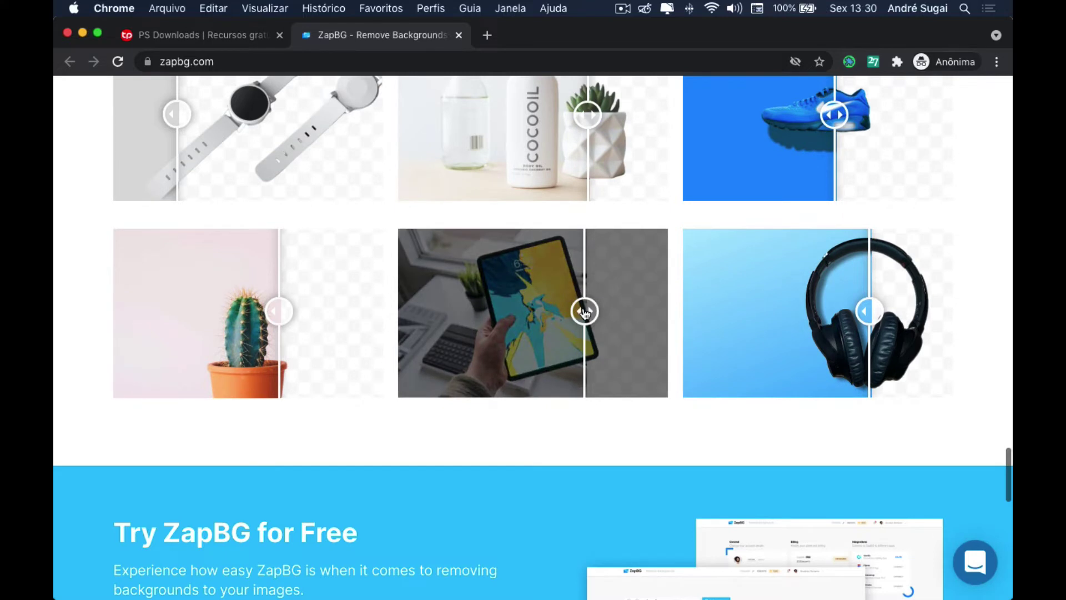
pyautogui.moveTo(583, 309)
pyautogui.mouseDown()
pyautogui.moveTo(447, 309)
pyautogui.moveTo(623, 311)
pyautogui.mouseUp()
pyautogui.moveTo(858, 317); pyautogui.dragTo(909, 314)
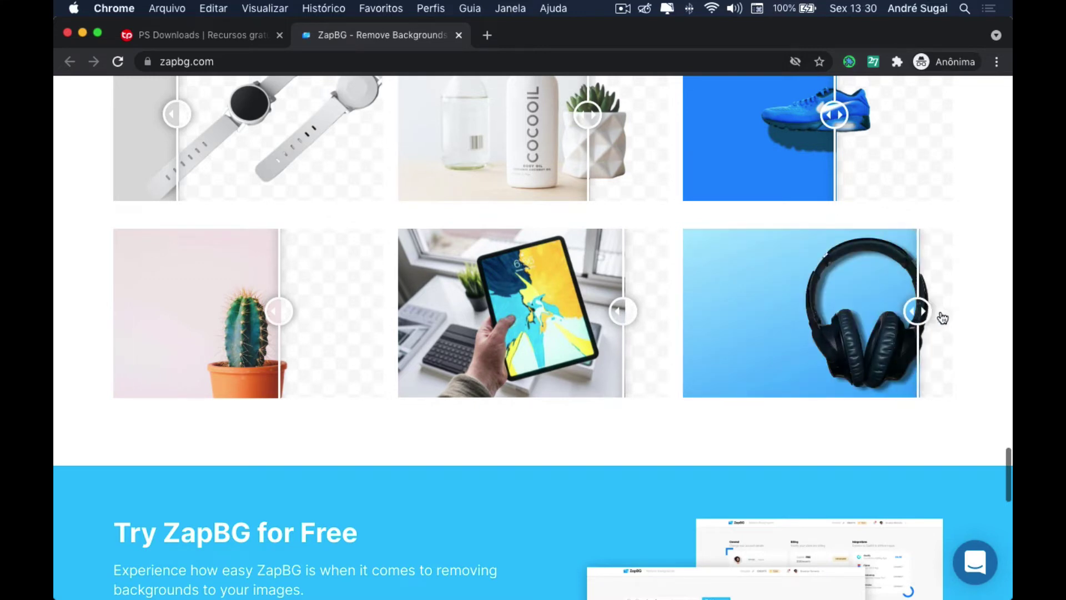
pyautogui.moveTo(909, 314)
pyautogui.mouseDown()
pyautogui.moveTo(771, 315)
pyautogui.moveTo(934, 318)
pyautogui.moveTo(845, 312)
pyautogui.mouseUp()
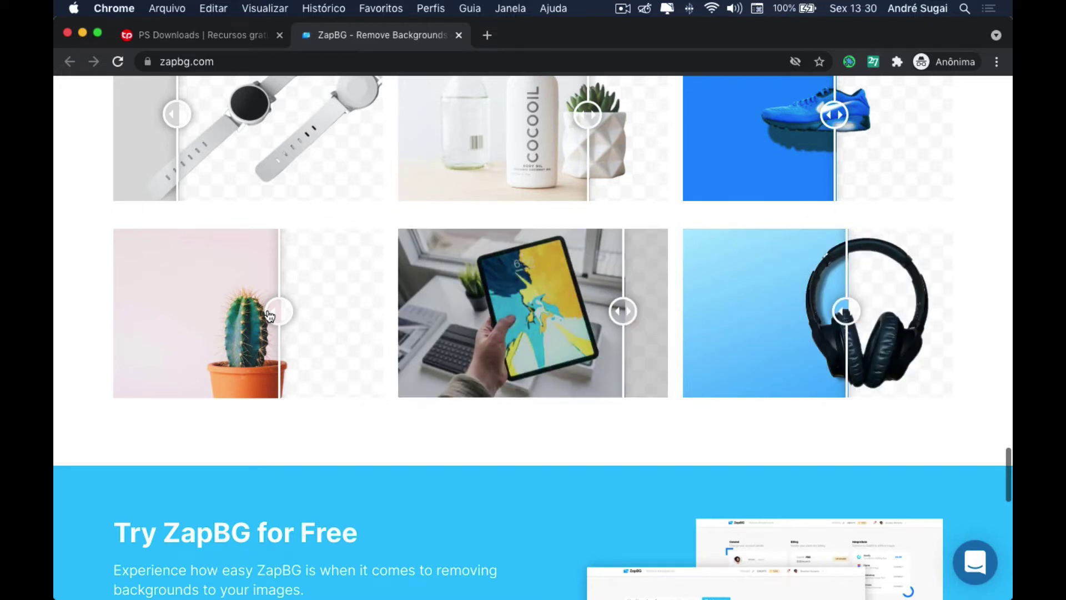
pyautogui.moveTo(202, 310)
pyautogui.mouseDown()
pyautogui.moveTo(183, 315)
pyautogui.moveTo(285, 314)
pyautogui.mouseUp()
# Browse down to the Lifetime Deal and footer, then return to the Upload Your Image area
pyautogui.scroll(-2, 310, 352)
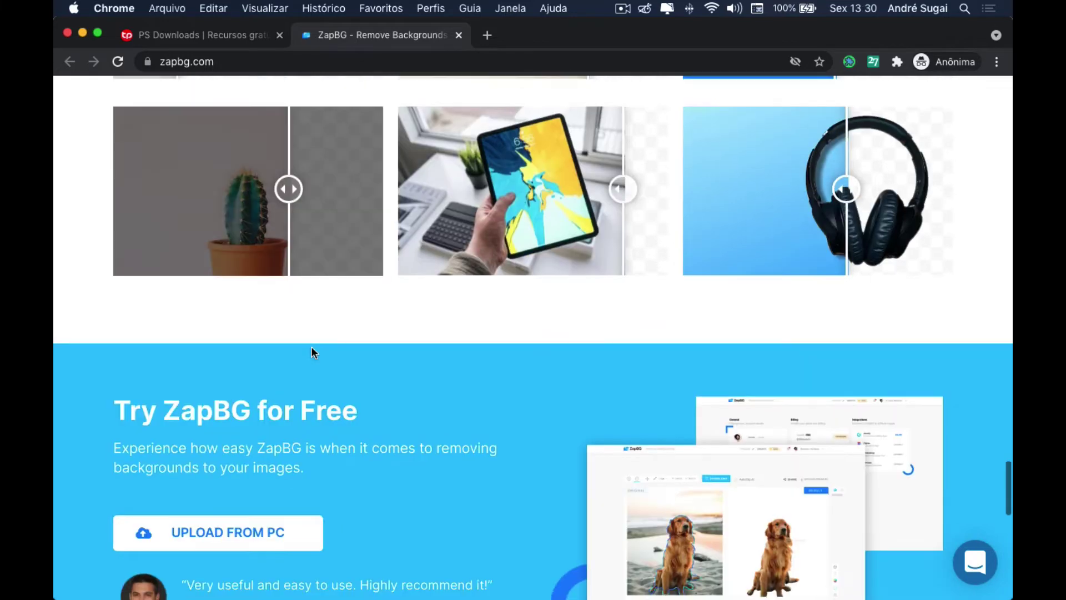
pyautogui.scroll(-3, 312, 348)
pyautogui.scroll(-2, 311, 349)
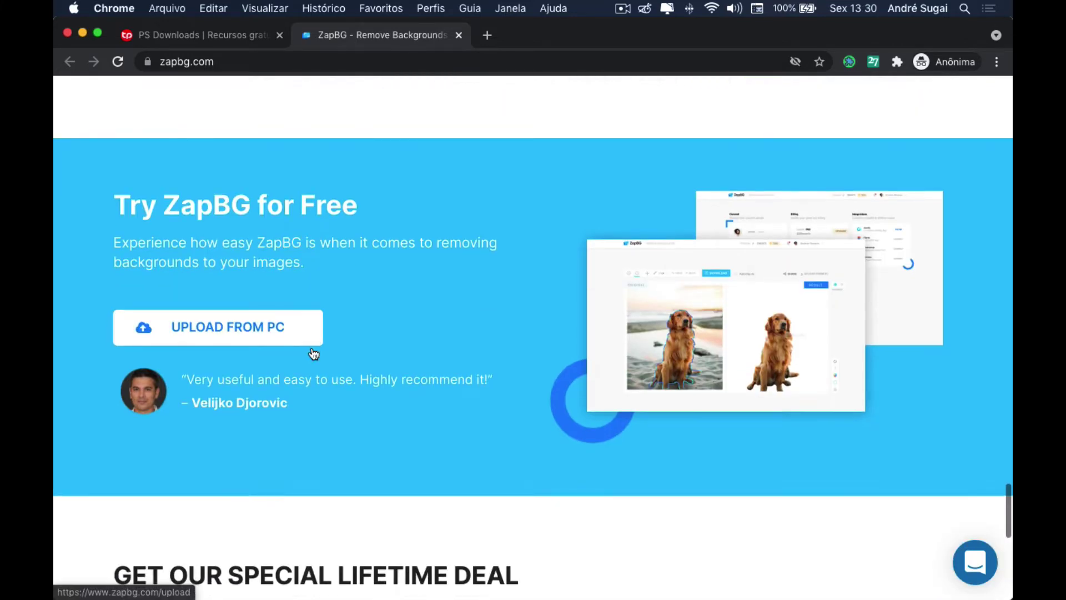
pyautogui.scroll(-2, 312, 348)
pyautogui.scroll(-2, 312, 347)
pyautogui.scroll(-1, 312, 347)
pyautogui.scroll(-2, 312, 348)
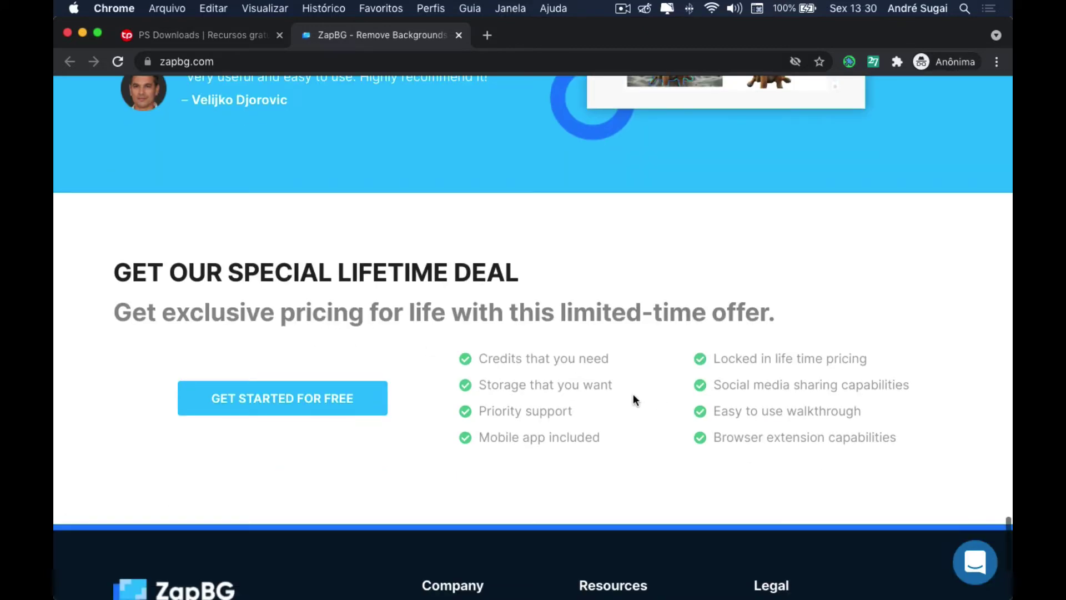
pyautogui.scroll(2, 559, 381)
pyautogui.scroll(3, 558, 380)
pyautogui.scroll(8, 558, 380)
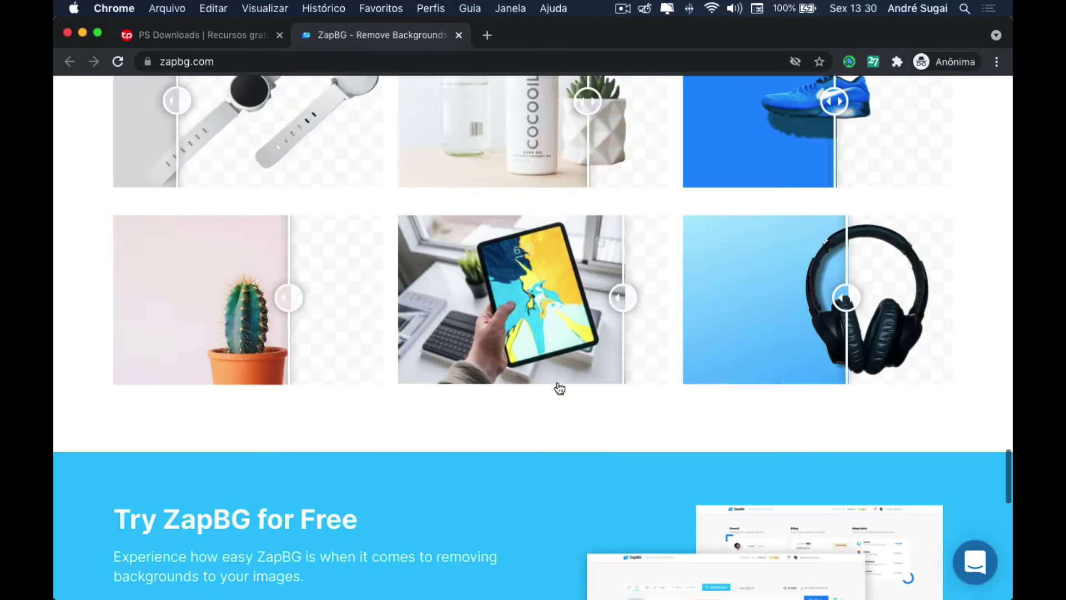
pyautogui.scroll(8, 557, 381)
pyautogui.scroll(10, 558, 382)
pyautogui.scroll(5, 557, 382)
pyautogui.scroll(2, 558, 382)
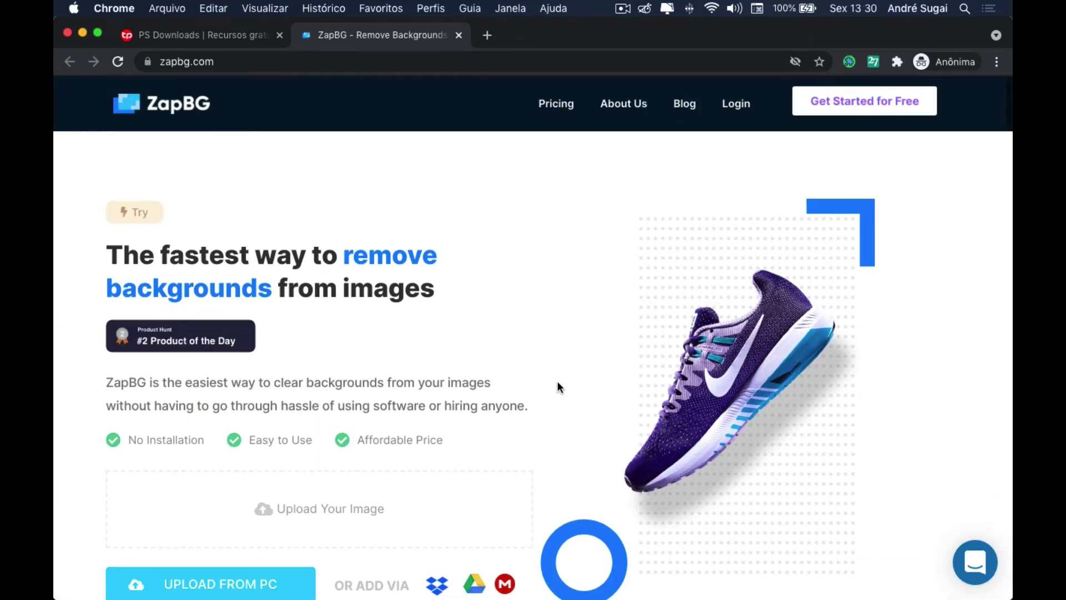
pyautogui.scroll(-1, 557, 382)
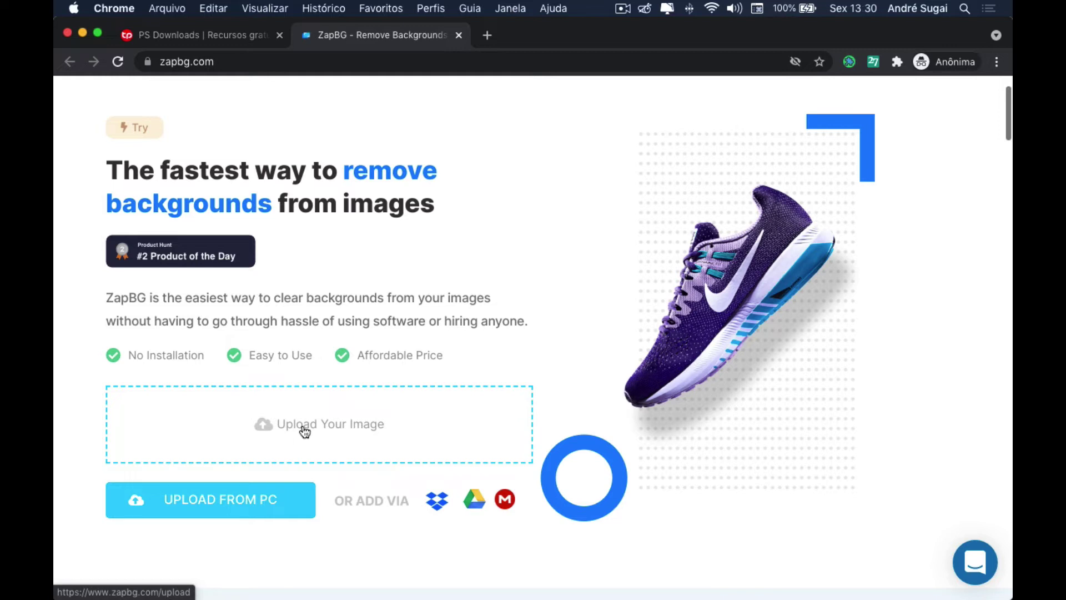
# Start an upload from PC and navigate into the 1x- Zapbg folder under Vídeos
pyautogui.click(304, 431)
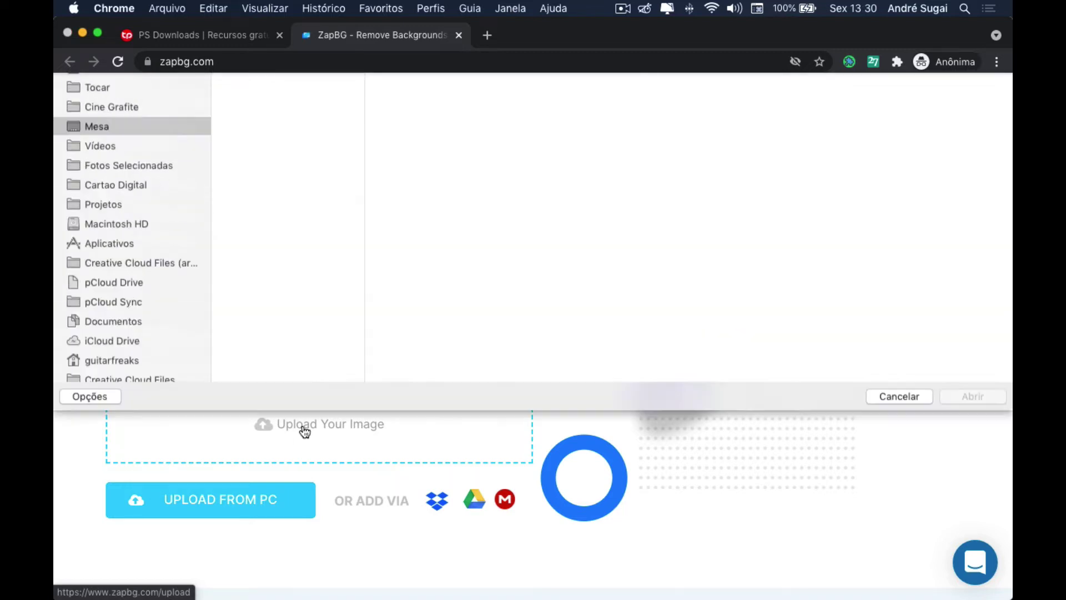
pyautogui.click(140, 209)
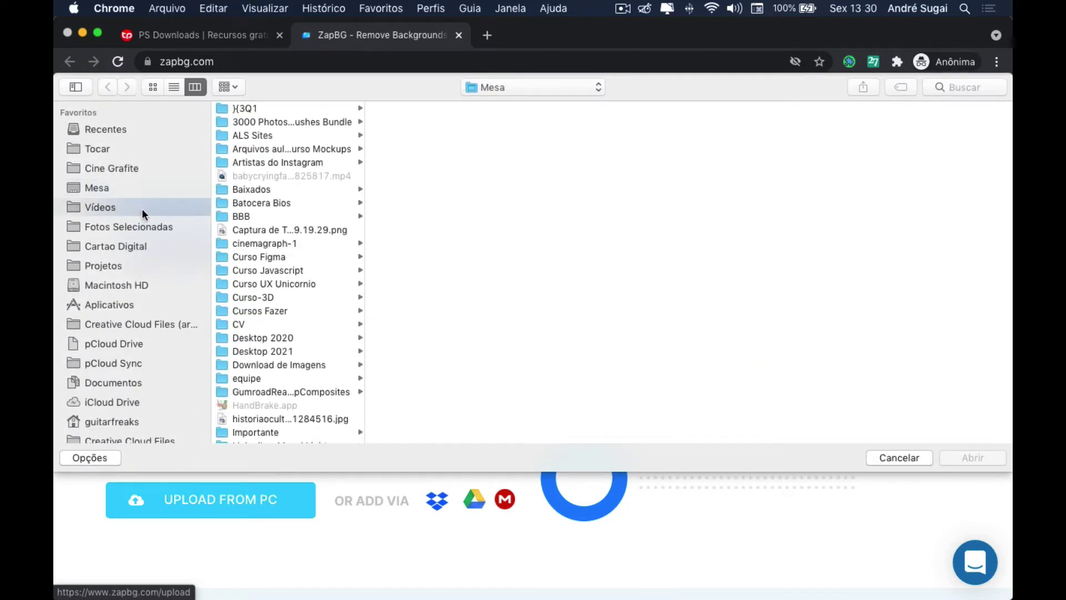
pyautogui.click(280, 204)
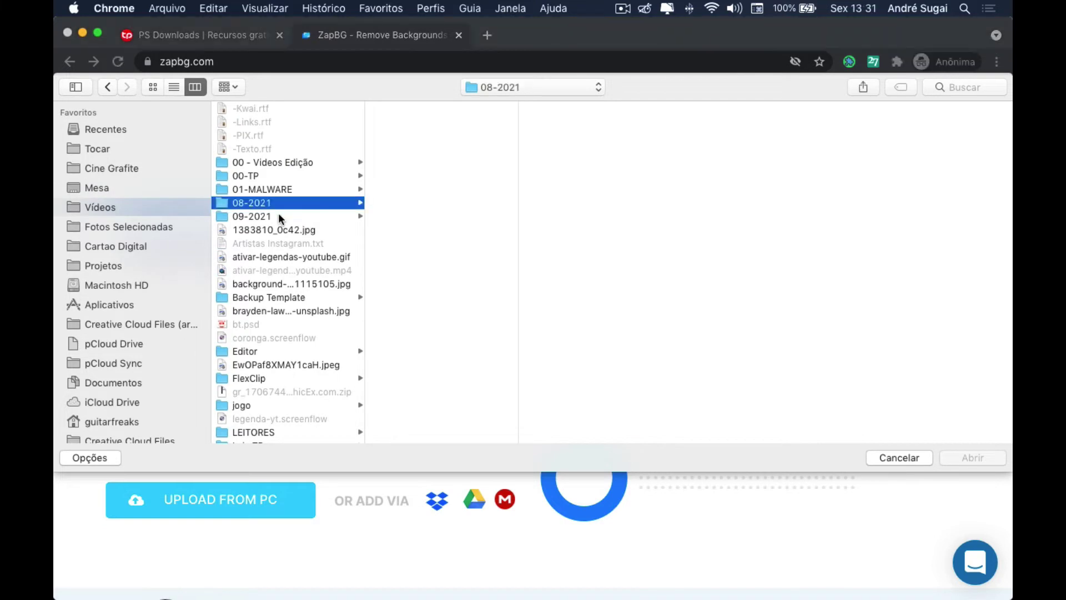
pyautogui.click(279, 213)
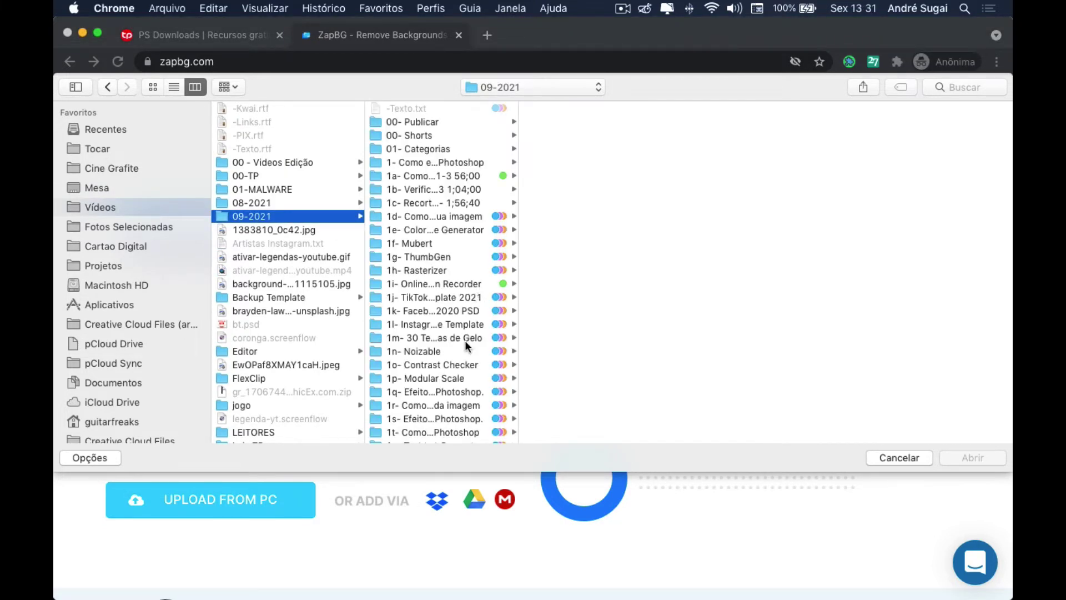
pyautogui.scroll(-5, 465, 341)
pyautogui.scroll(-2, 462, 338)
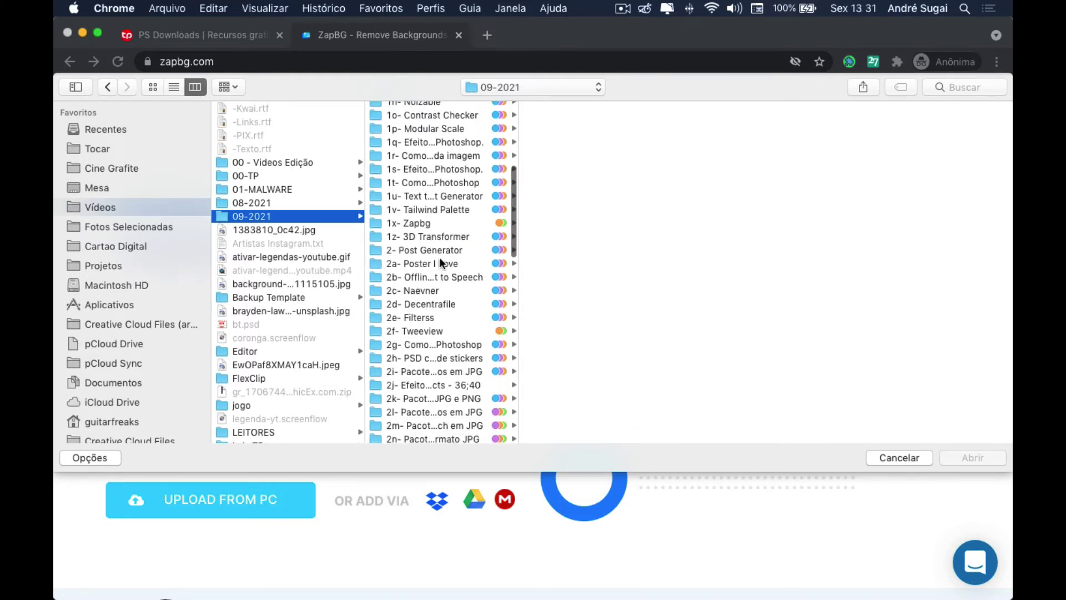
pyautogui.click(438, 221)
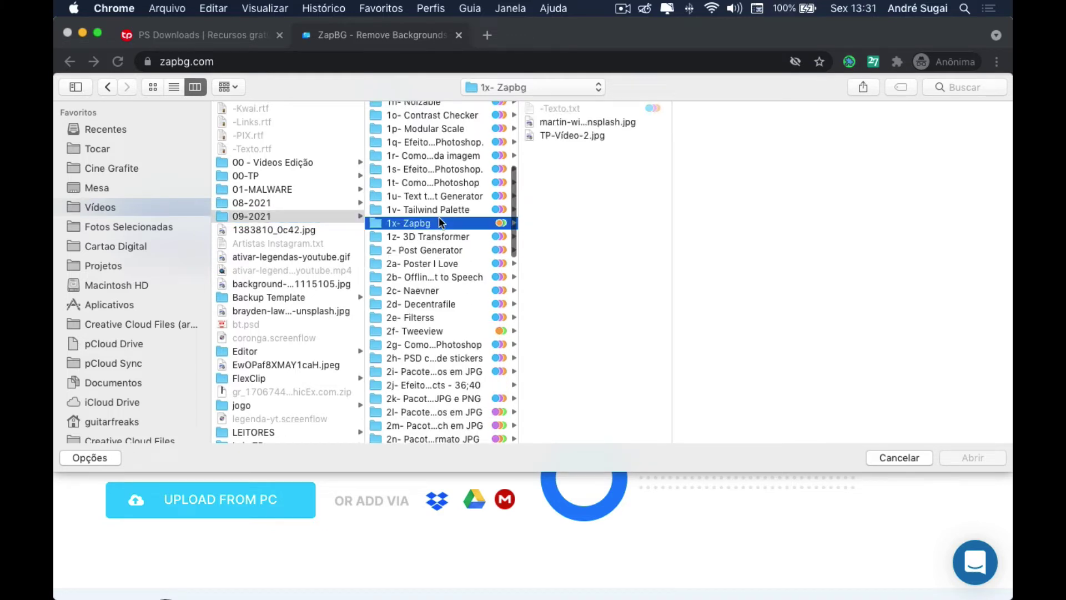
# Show large icons, select the coffee-cup JPEG and preview it full size with Quick Look
pyautogui.click(154, 86)
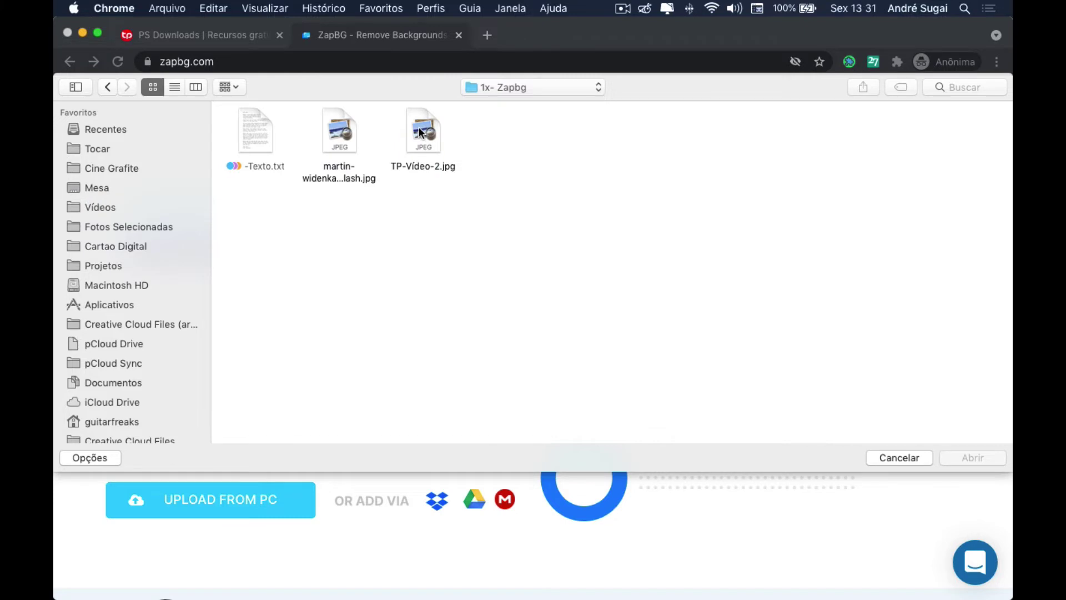
pyautogui.click(347, 131)
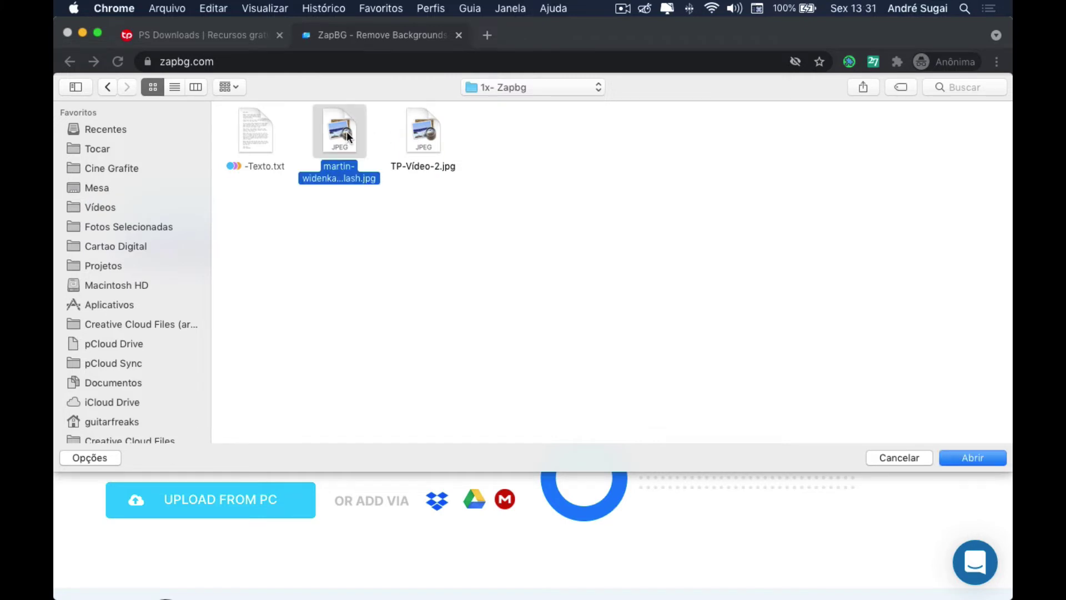
pyautogui.press('space')
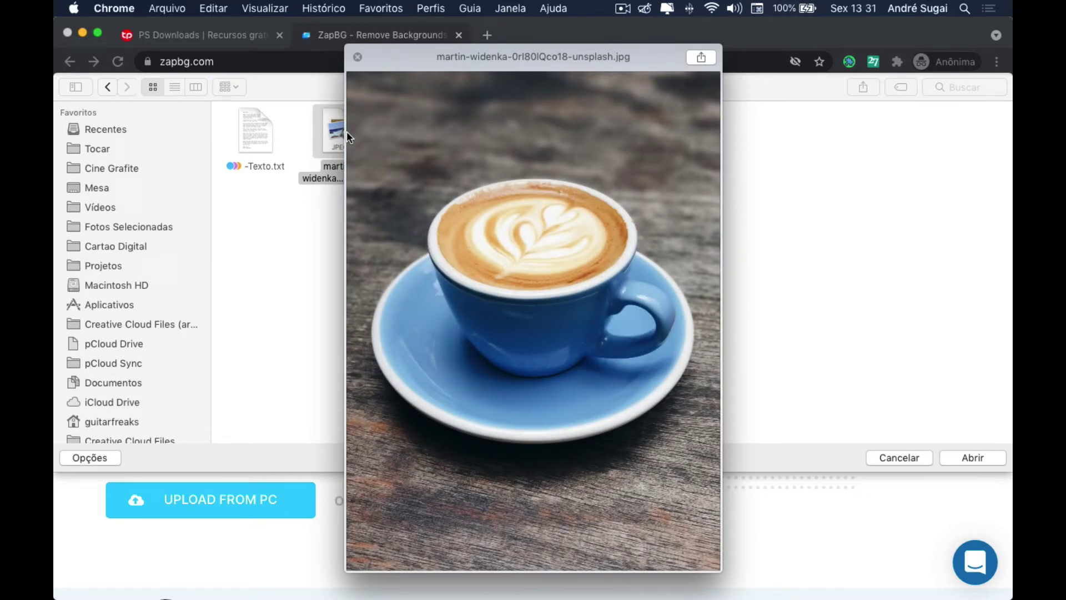
pyautogui.press('space')
# Confirm the coffee-cup photo upload and advance the editor tour to its Move tip
pyautogui.click(977, 453)
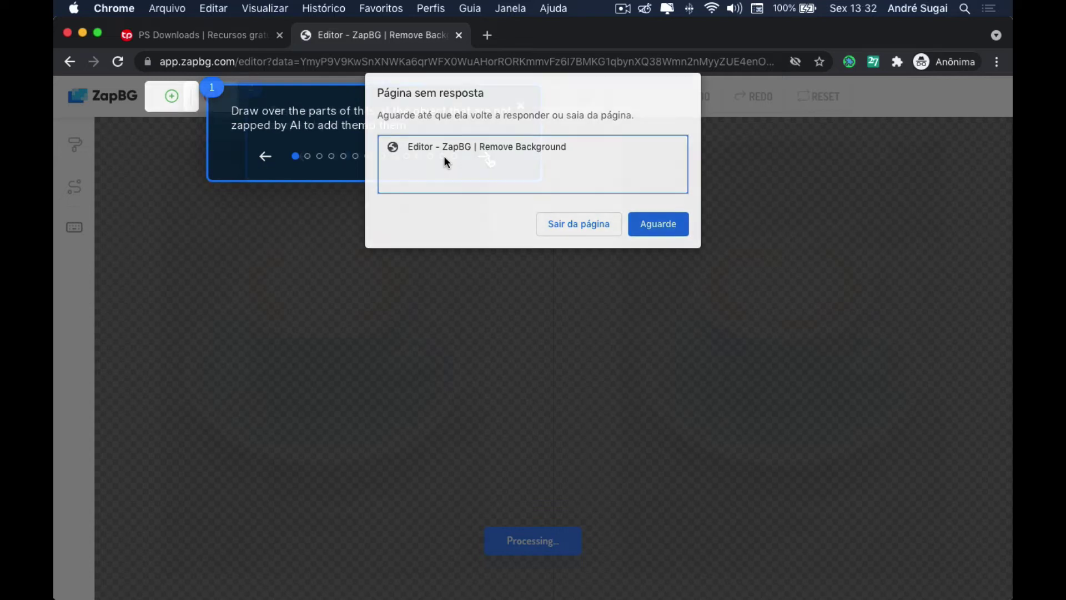
pyautogui.click(485, 157)
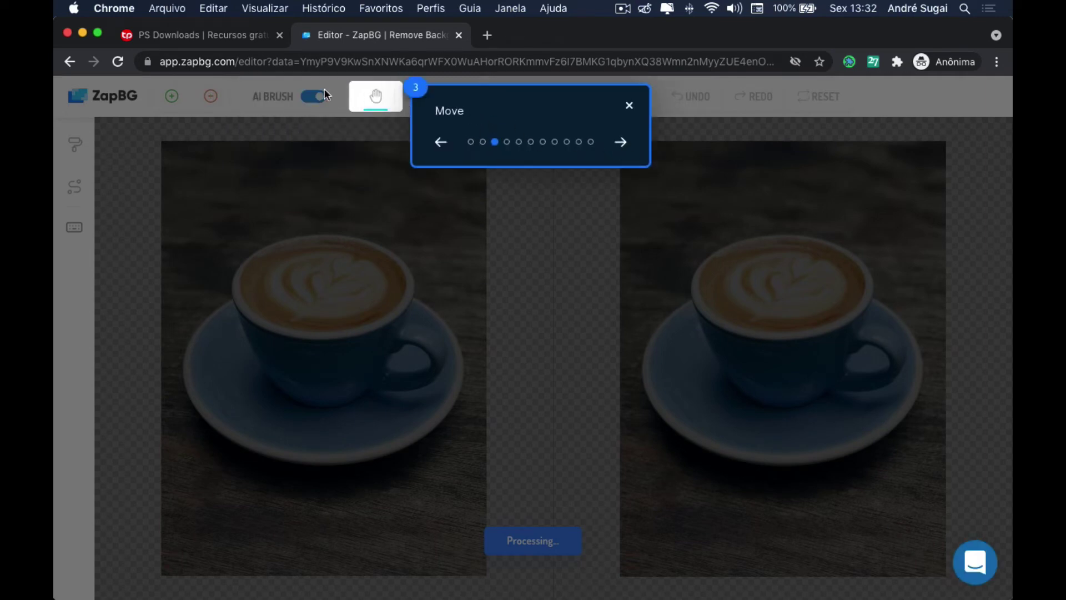
# Dismiss the tour, download the cut-out coffee cup, and zoom the canvas while it prepares
pyautogui.click(630, 107)
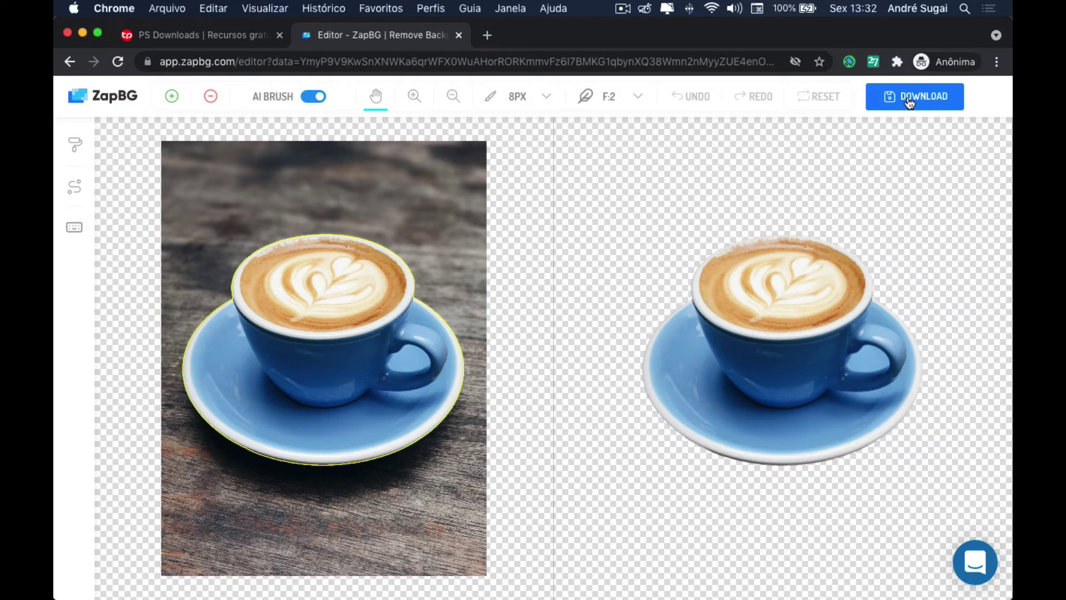
pyautogui.click(909, 104)
pyautogui.scroll(2, 602, 295)
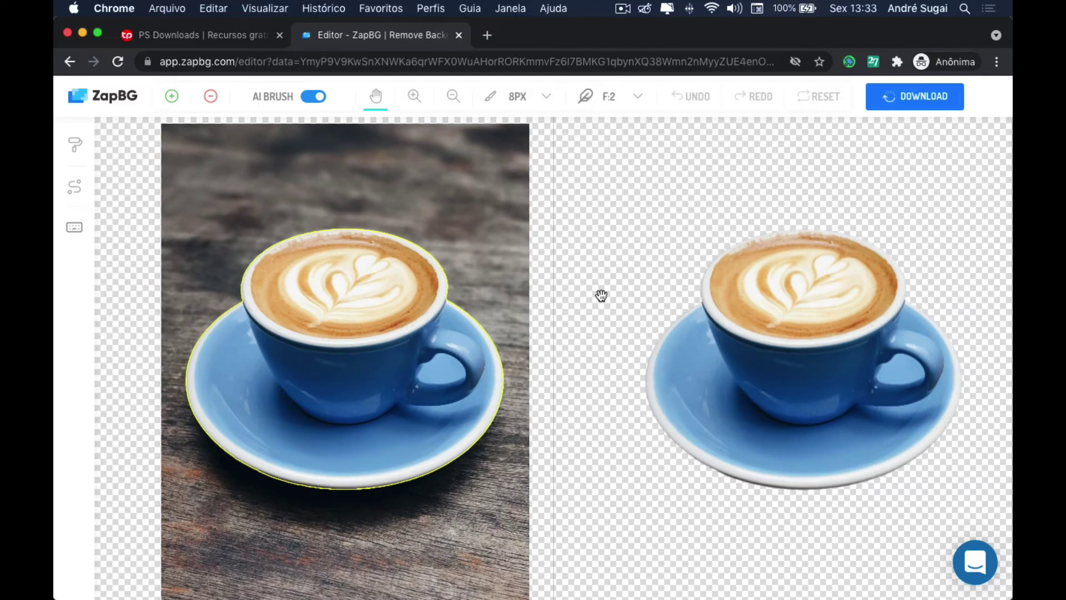
pyautogui.scroll(1, 602, 295)
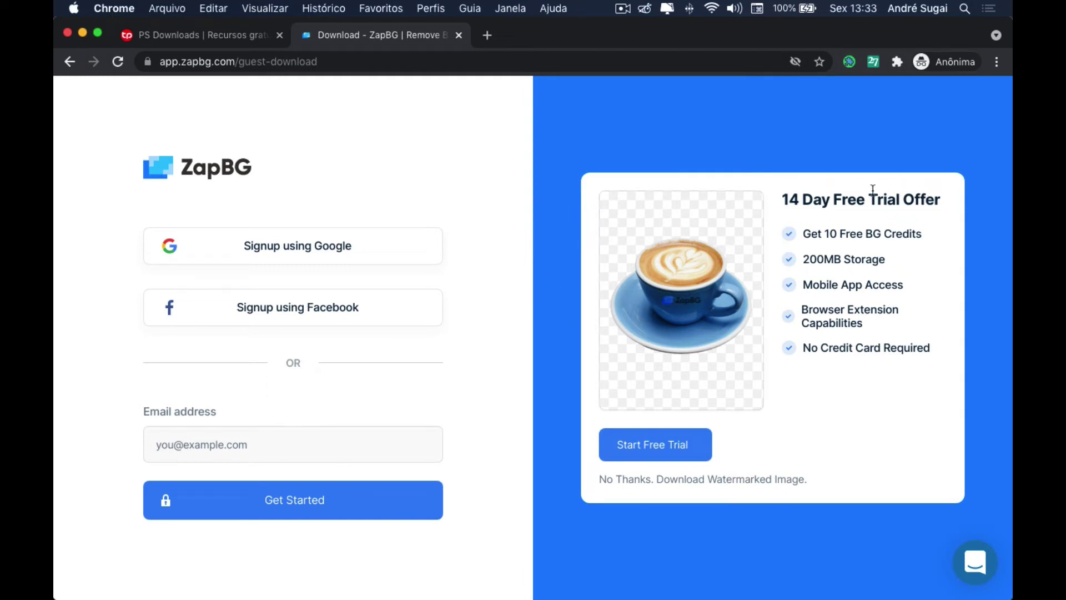
pyautogui.moveTo(783, 199); pyautogui.dragTo(937, 198)
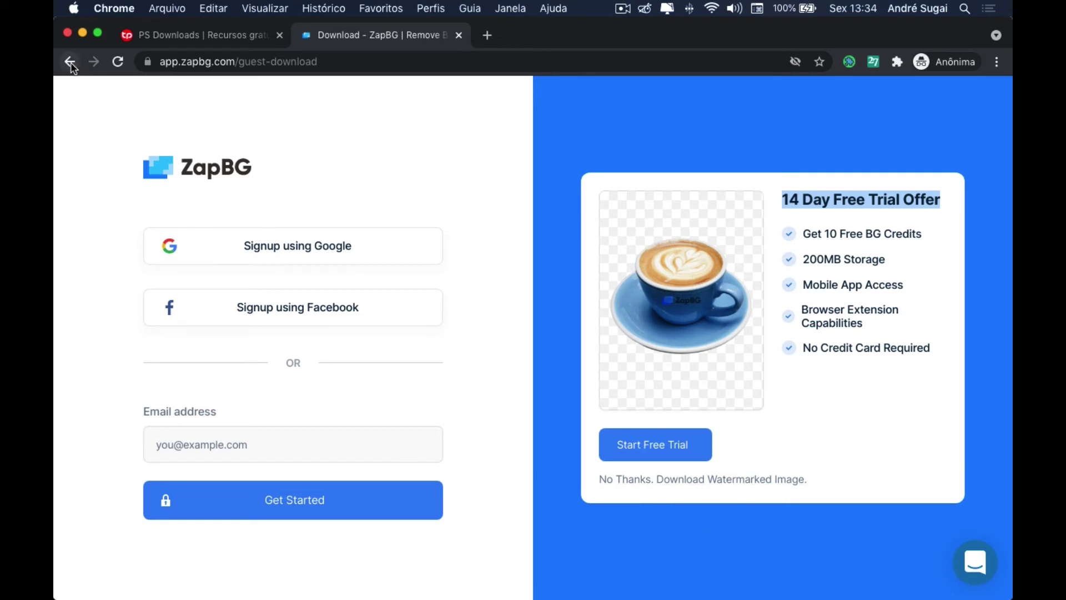
# Edit the address to plain zapbg.com, dropping 'app.' and '/guest-download', and load it
pyautogui.doubleClick(256, 79)
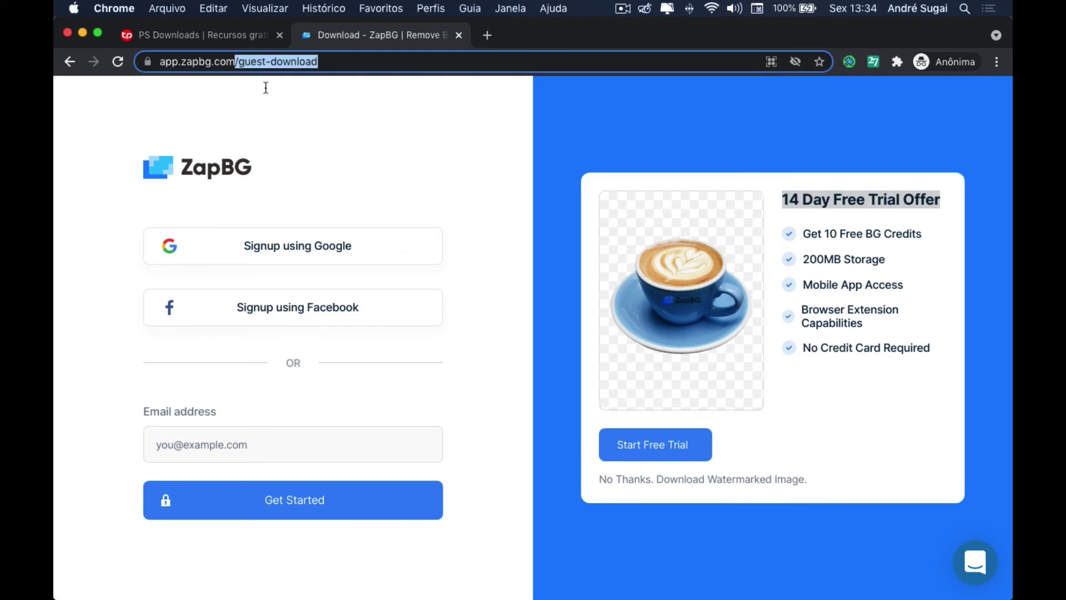
pyautogui.moveTo(216, 61); pyautogui.dragTo(197, 62)
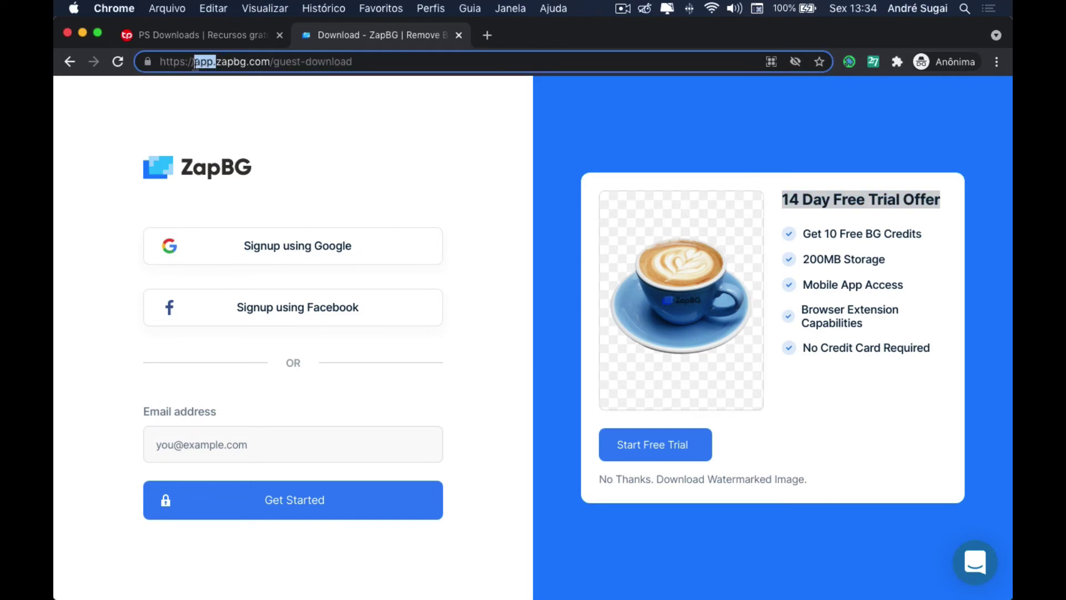
pyautogui.press('BackSpace')
pyautogui.hotkey('shift', 'End')
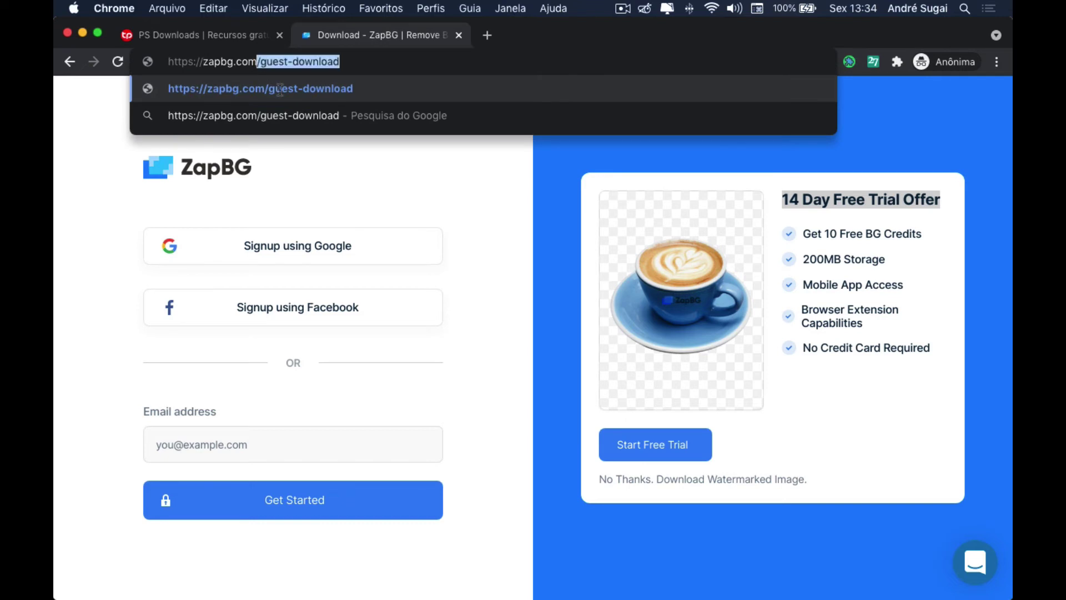
pyautogui.press('BackSpace')
pyautogui.press('Escape')
pyautogui.press('Return')
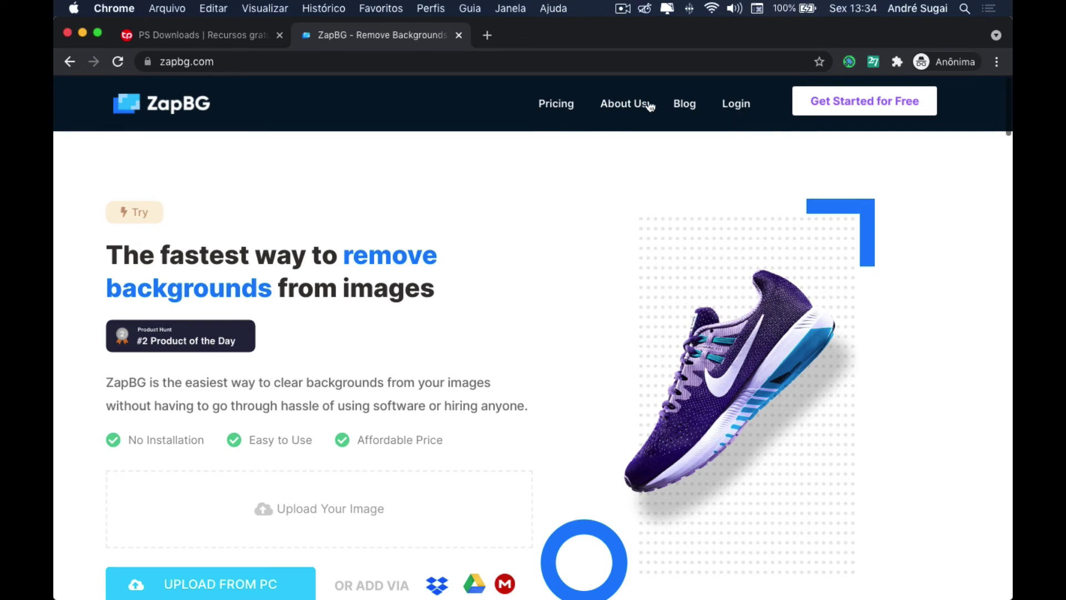
# View the Free Trial, $49 and $99 Lifetime Discount, and $197 Special plan cards
pyautogui.click(562, 106)
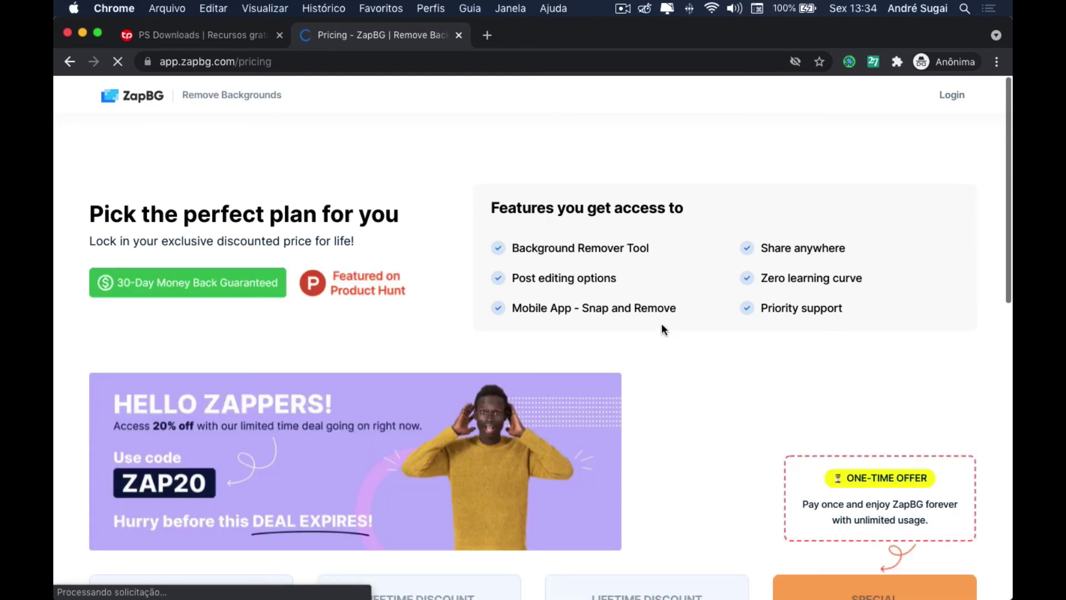
pyautogui.scroll(-2, 661, 325)
pyautogui.scroll(-1, 661, 327)
pyautogui.scroll(-2, 661, 328)
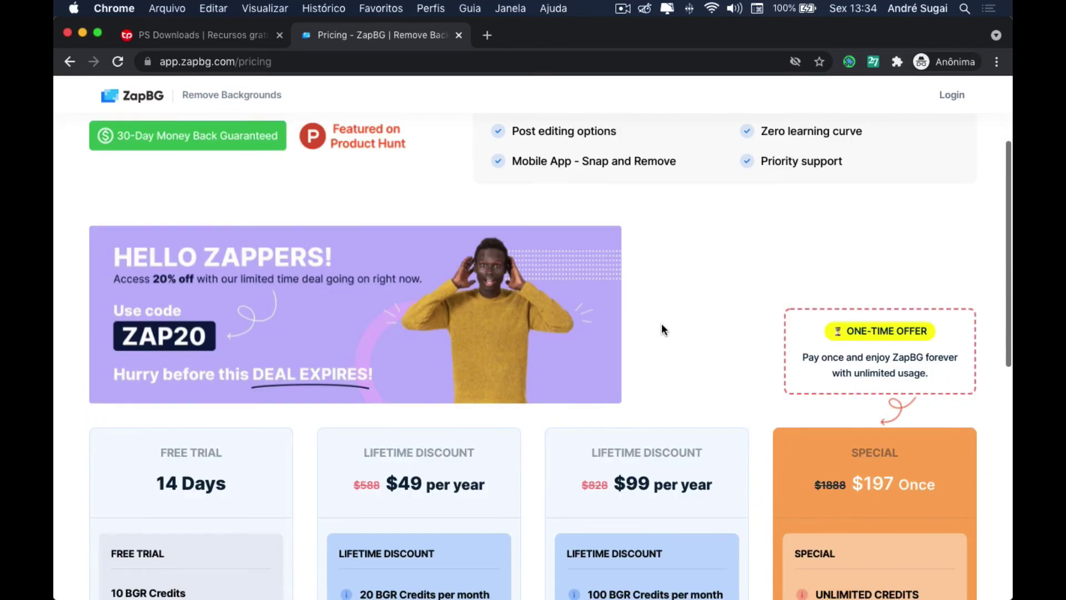
pyautogui.scroll(-1, 661, 327)
pyautogui.scroll(-2, 661, 329)
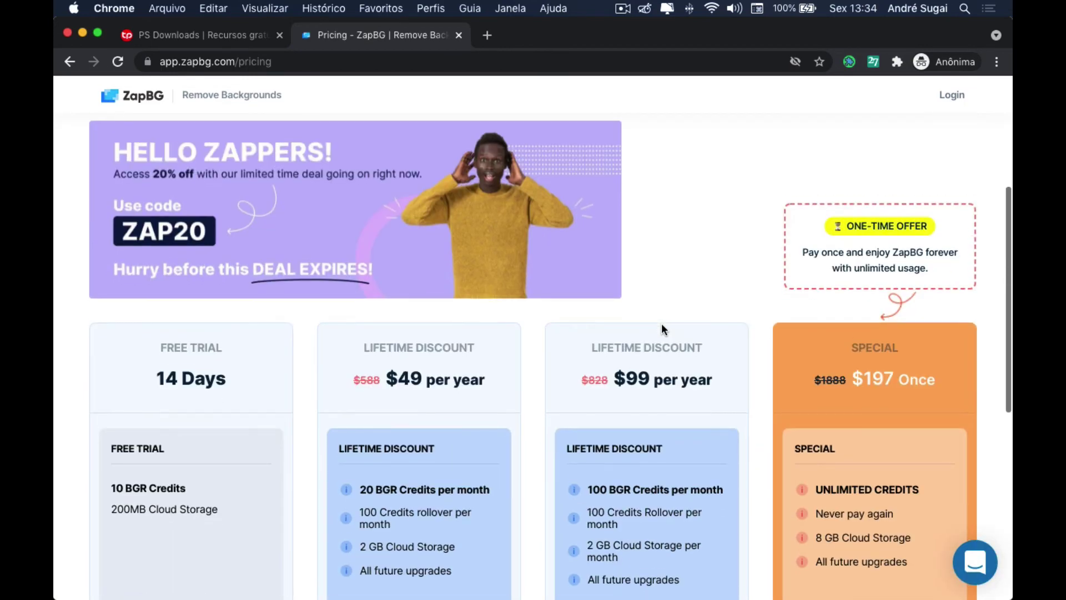
pyautogui.scroll(-3, 661, 329)
pyautogui.scroll(-1, 661, 325)
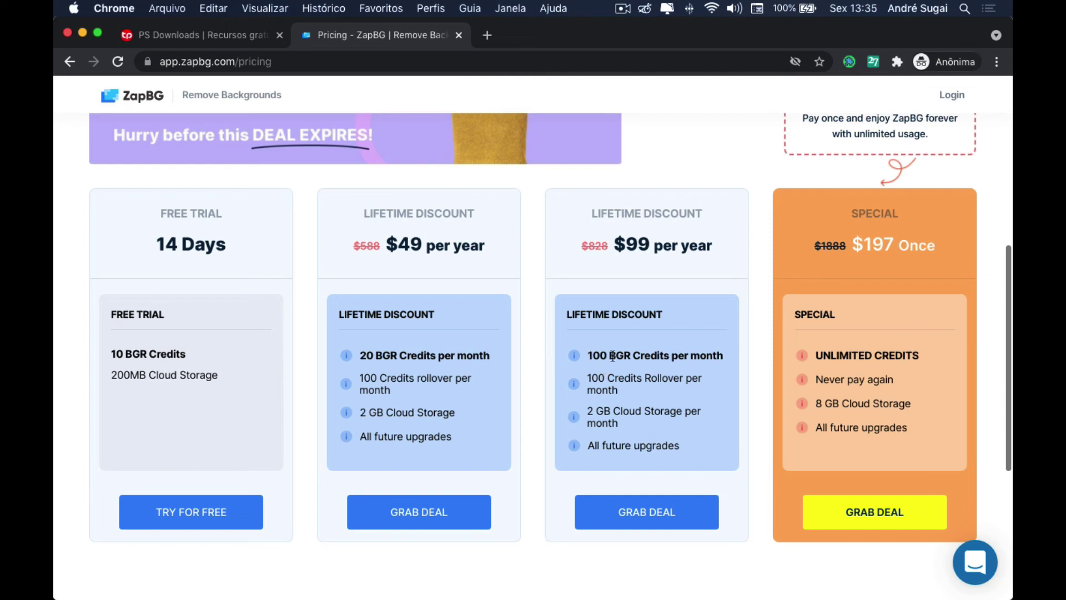
pyautogui.moveTo(588, 358); pyautogui.dragTo(725, 361)
pyautogui.click(729, 363)
pyautogui.tripleClick(722, 358)
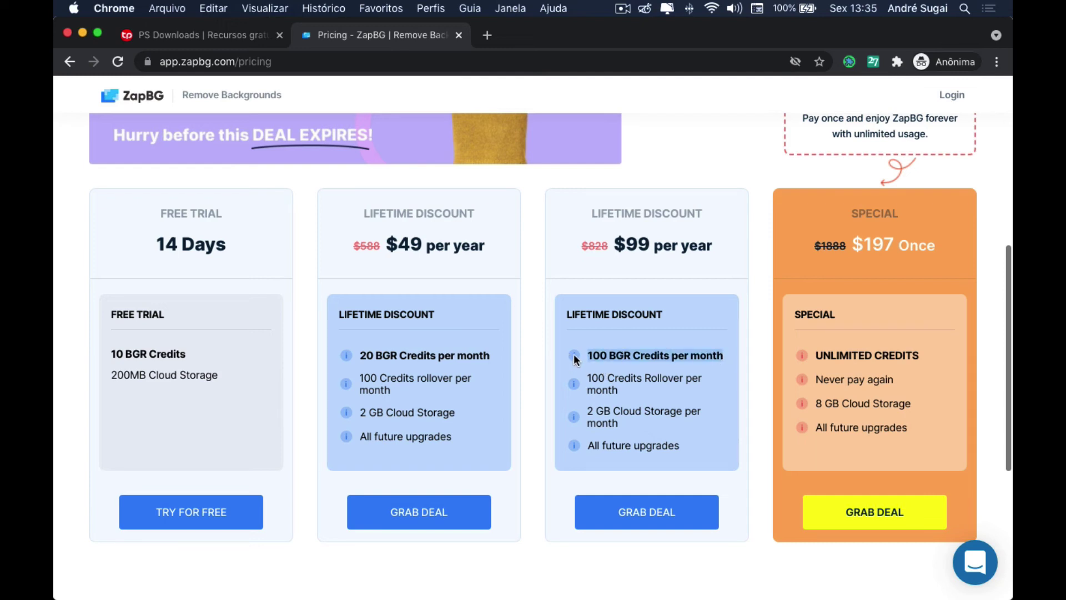
pyautogui.click(576, 359)
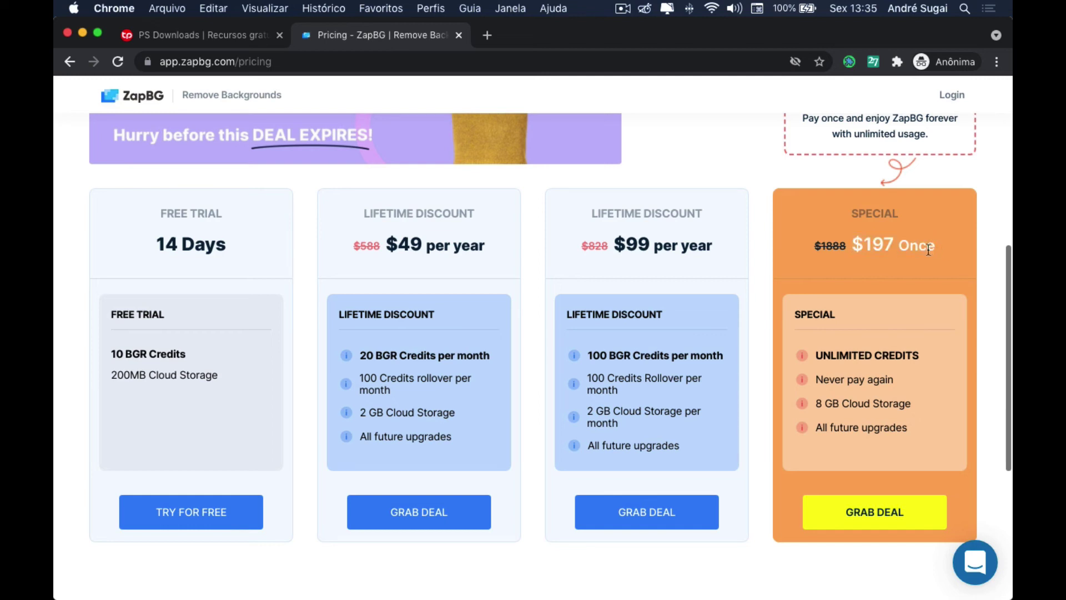
pyautogui.scroll(1, 929, 250)
pyautogui.scroll(2, 923, 236)
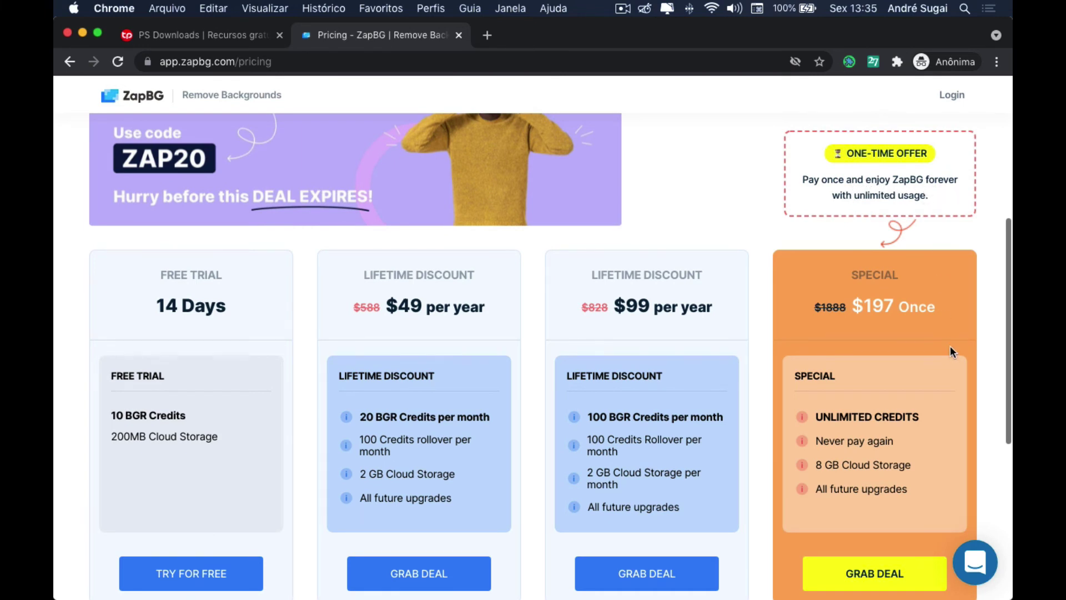
pyautogui.scroll(-4, 951, 347)
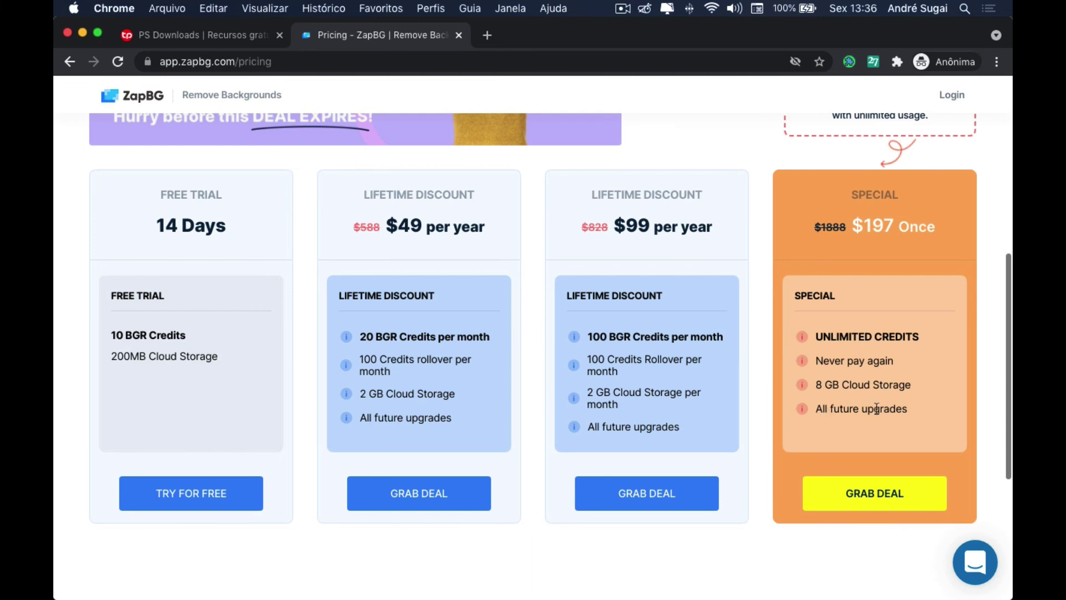
pyautogui.moveTo(822, 409); pyautogui.dragTo(902, 409)
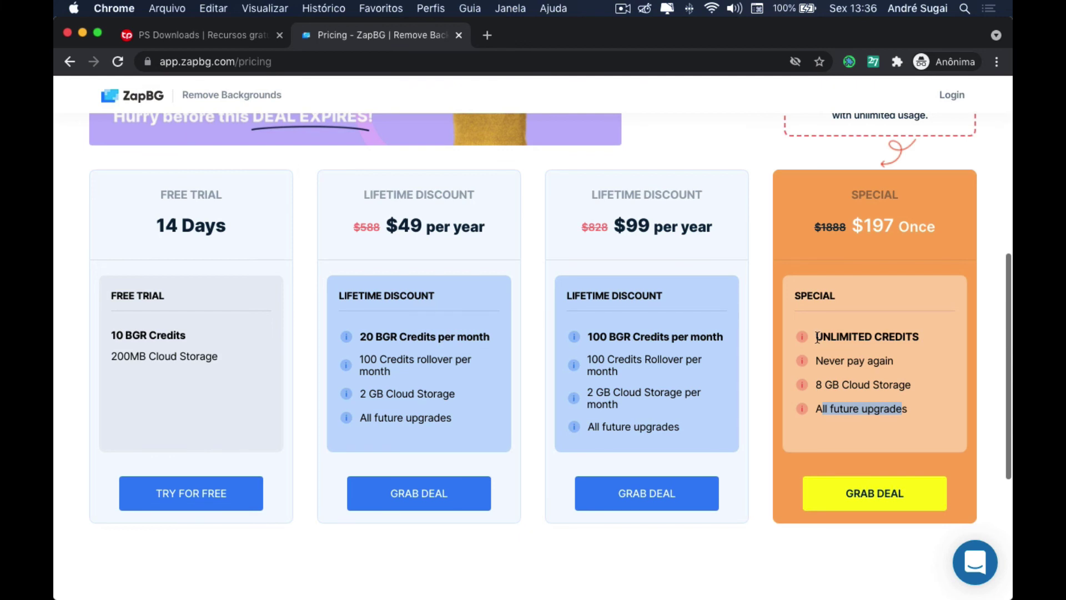
pyautogui.scroll(3, 873, 334)
pyautogui.scroll(2, 873, 332)
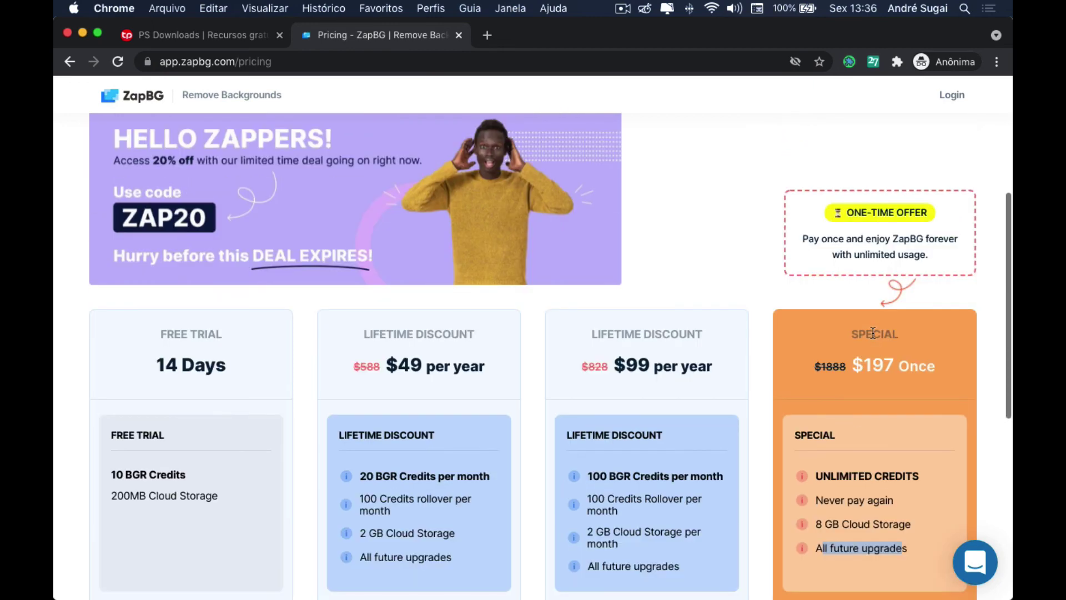
pyautogui.scroll(3, 873, 332)
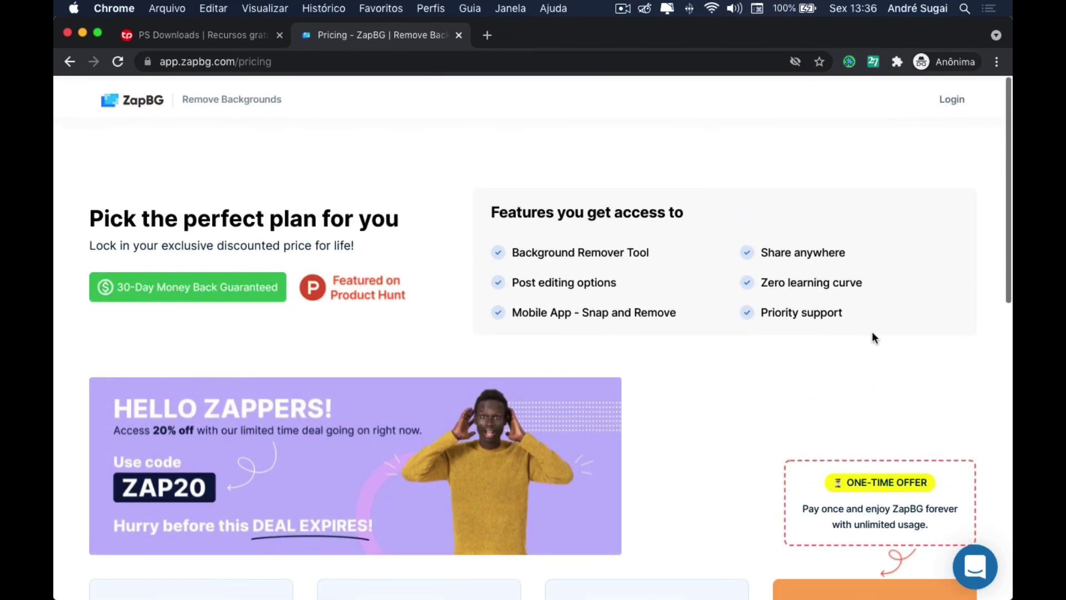
pyautogui.scroll(-5, 743, 354)
pyautogui.scroll(-3, 744, 359)
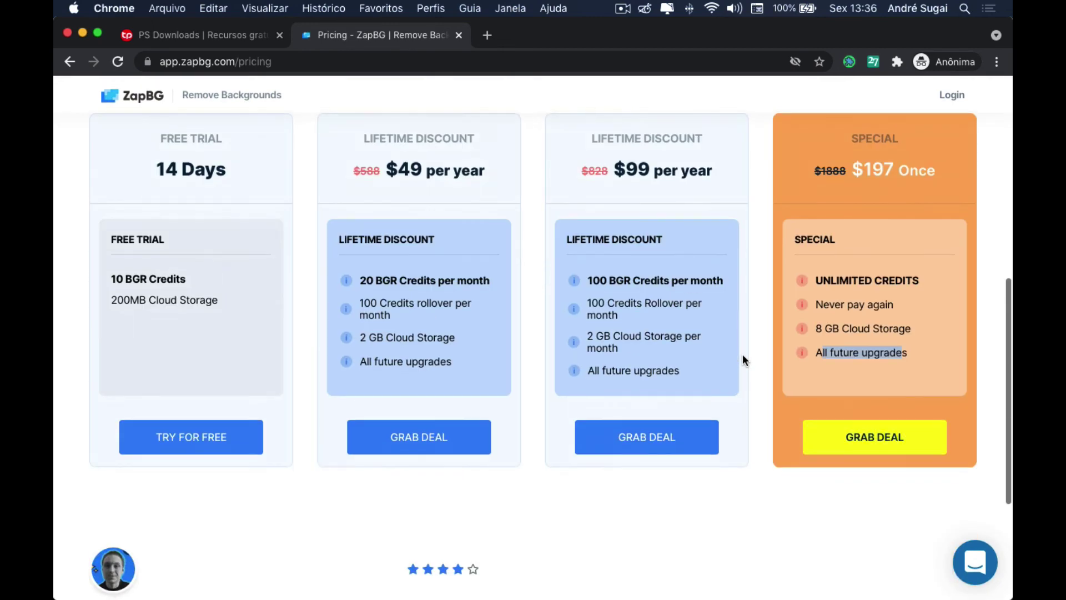
pyautogui.scroll(-3, 744, 358)
pyautogui.scroll(5, 743, 356)
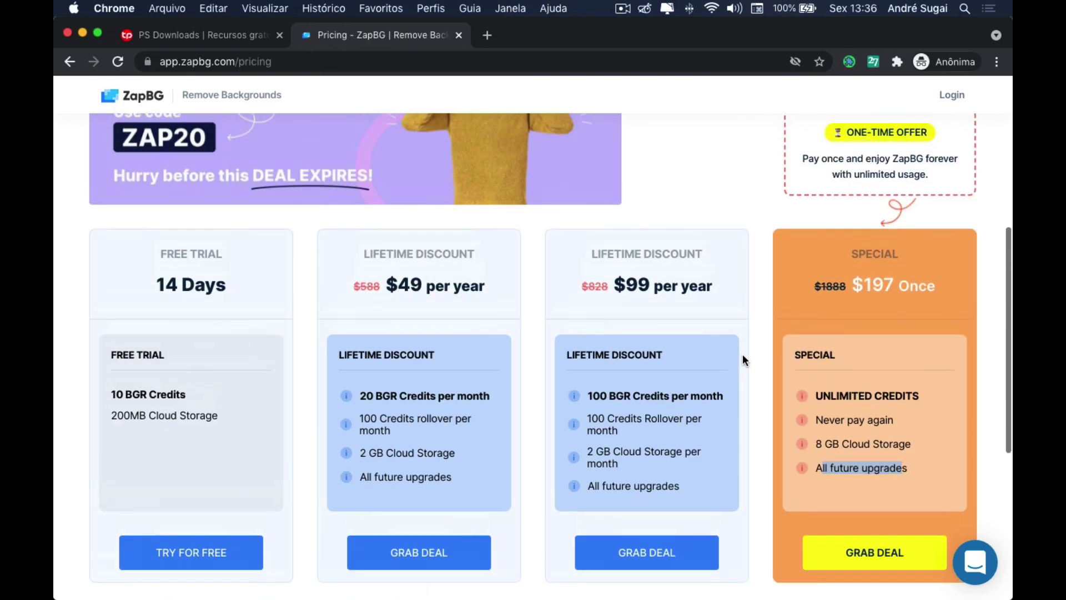
pyautogui.scroll(1, 743, 356)
pyautogui.scroll(5, 743, 356)
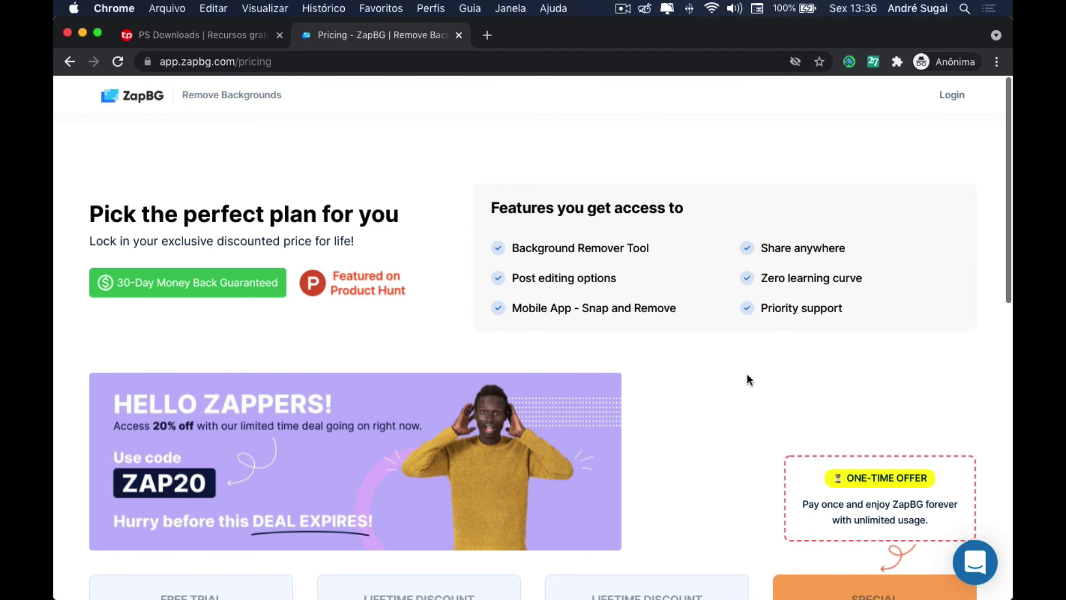
pyautogui.scroll(-4, 747, 381)
pyautogui.scroll(-6, 750, 381)
pyautogui.scroll(-3, 755, 383)
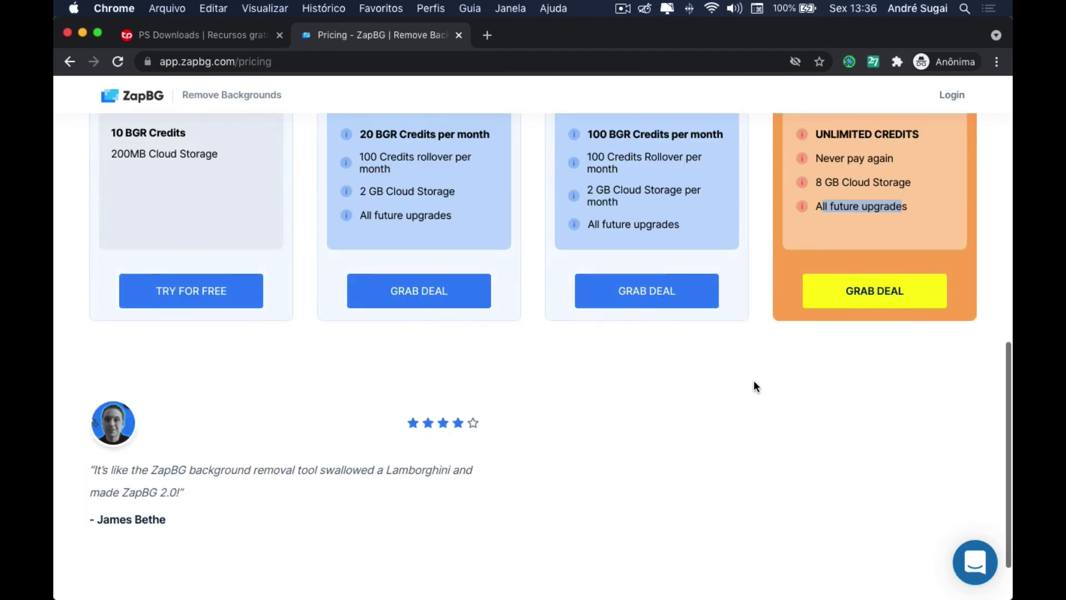
pyautogui.scroll(3, 754, 381)
pyautogui.scroll(4, 754, 381)
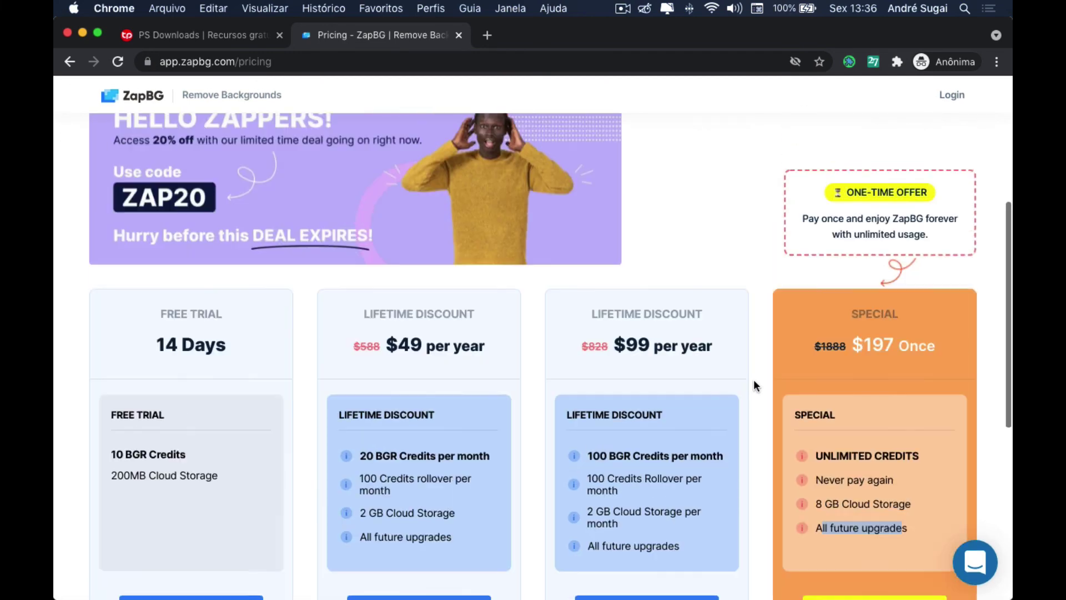
pyautogui.scroll(3, 754, 383)
pyautogui.scroll(2, 755, 383)
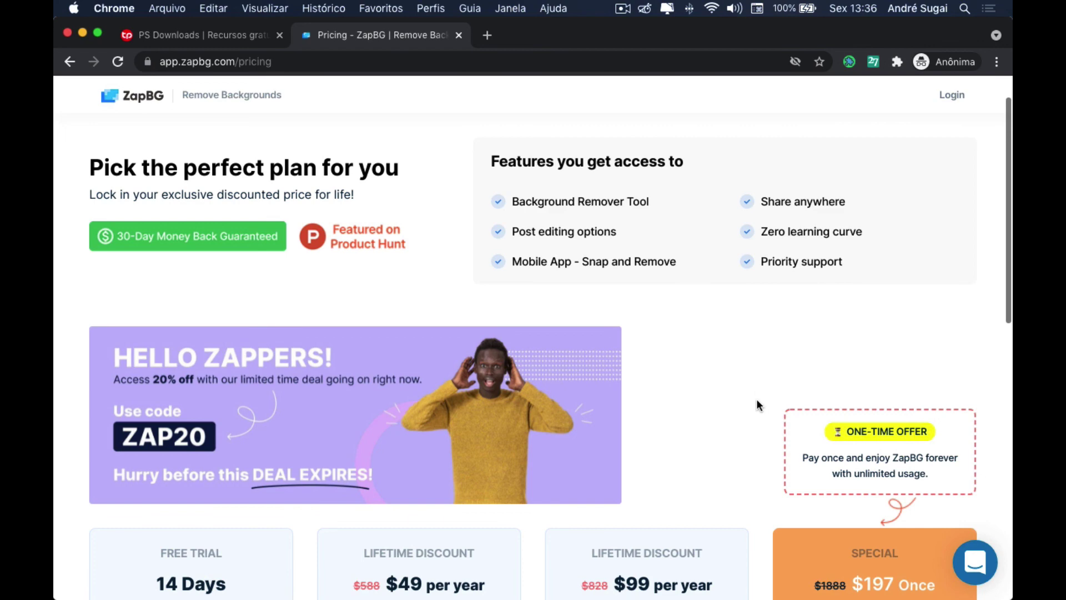
pyautogui.scroll(-4, 756, 399)
pyautogui.scroll(-2, 757, 405)
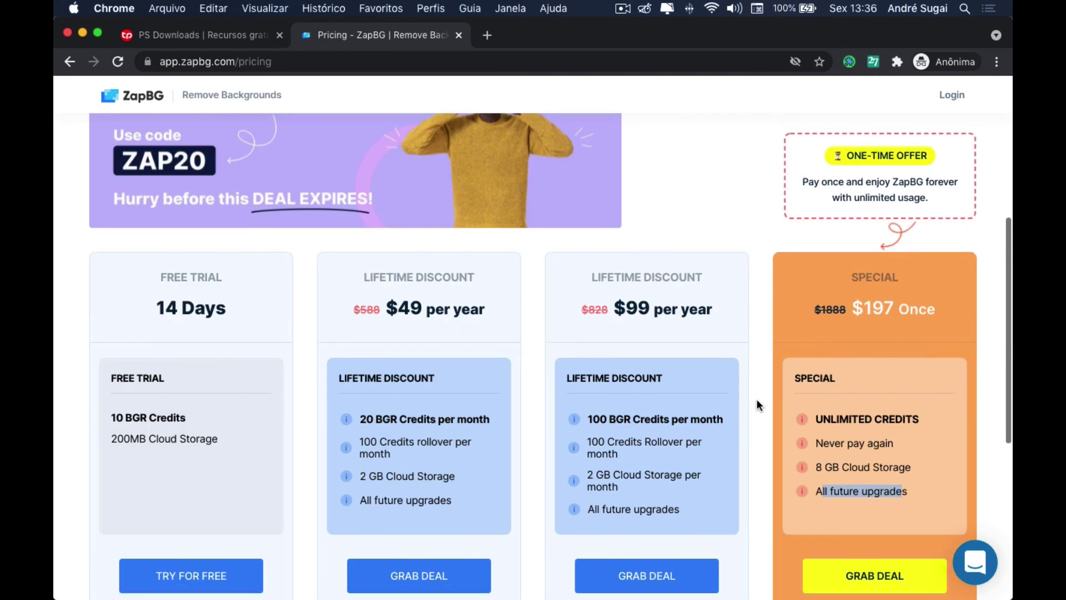
pyautogui.scroll(-1, 758, 405)
pyautogui.scroll(-1, 758, 405)
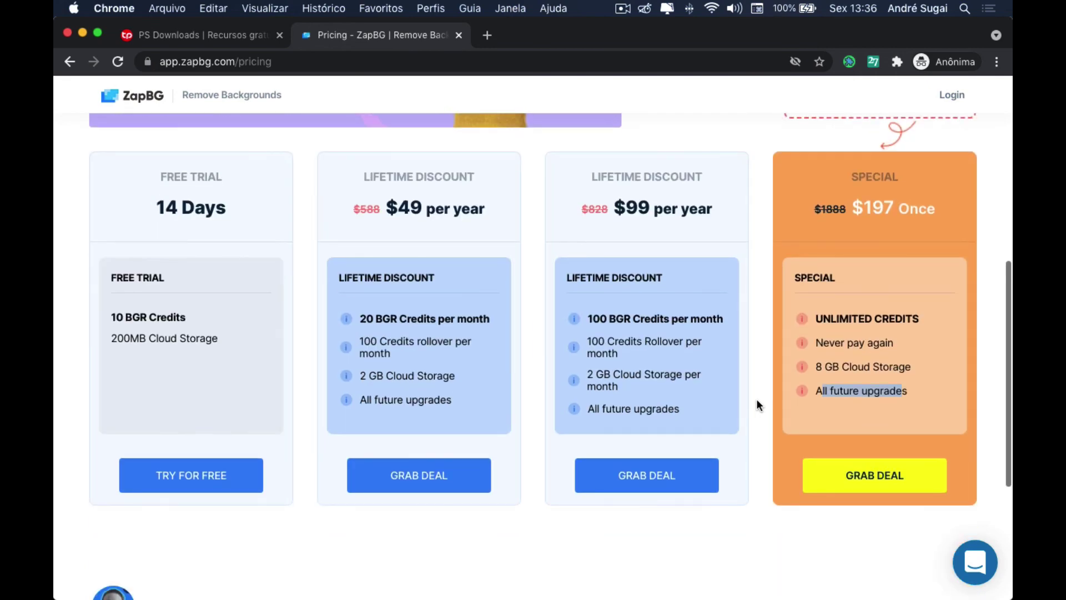